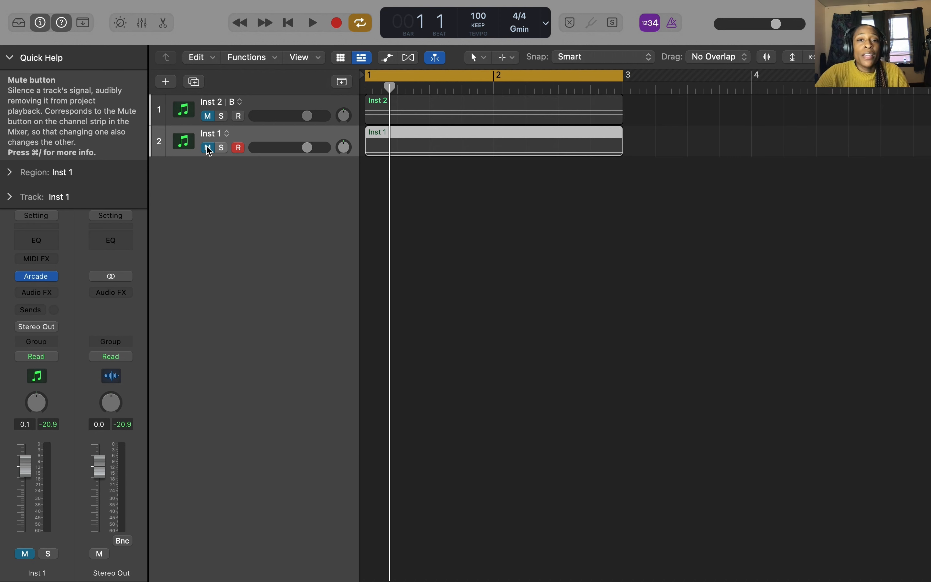
Unmute the Inst 1 track, play it back on its own, then mute it again.
left_click(208, 148)
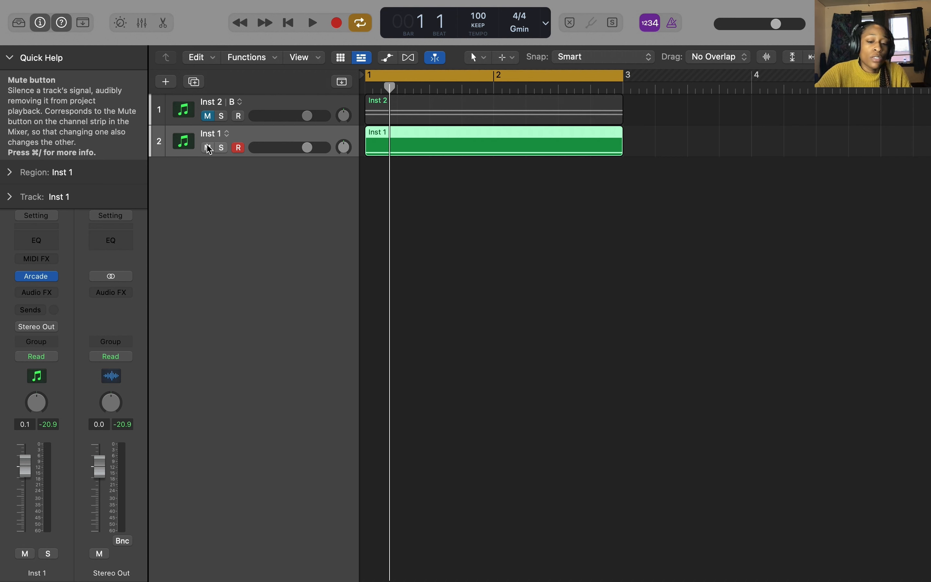
key("space")
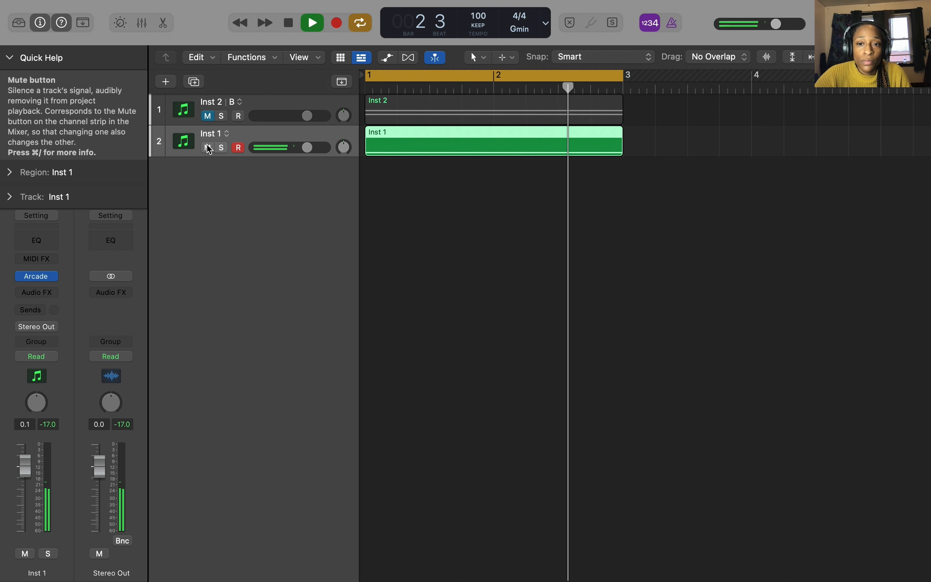
key("space")
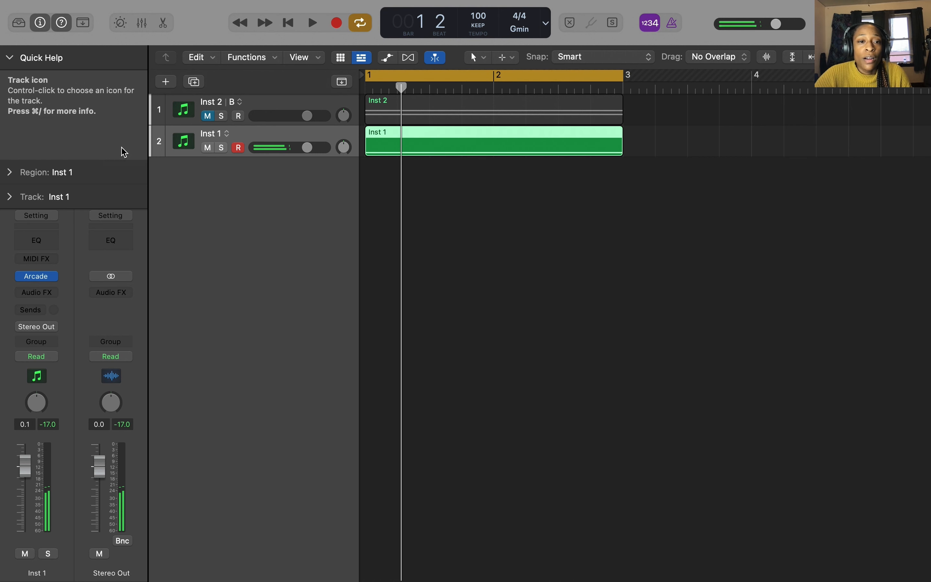
left_click(208, 147)
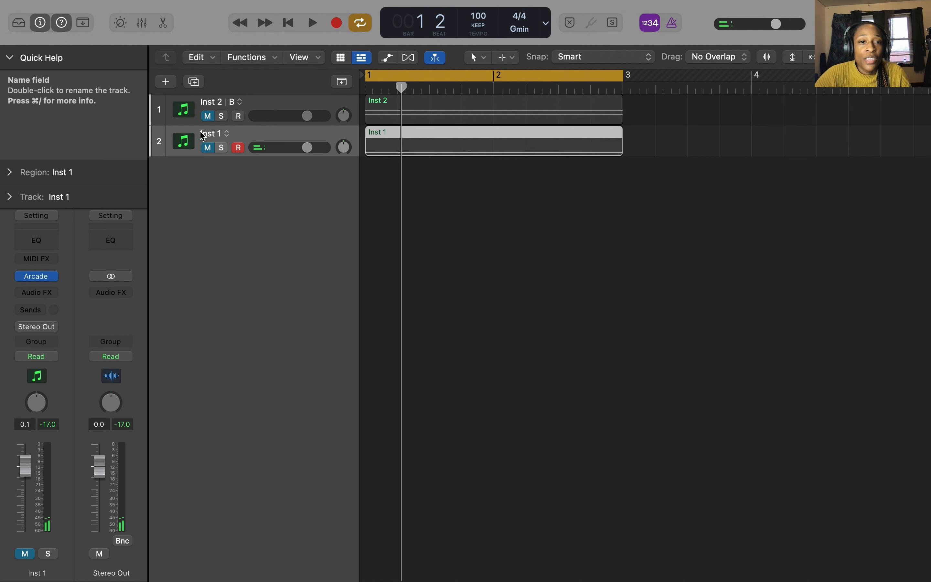
Select the Inst 2 track and unmute it to listen to its playback.
left_click(187, 120)
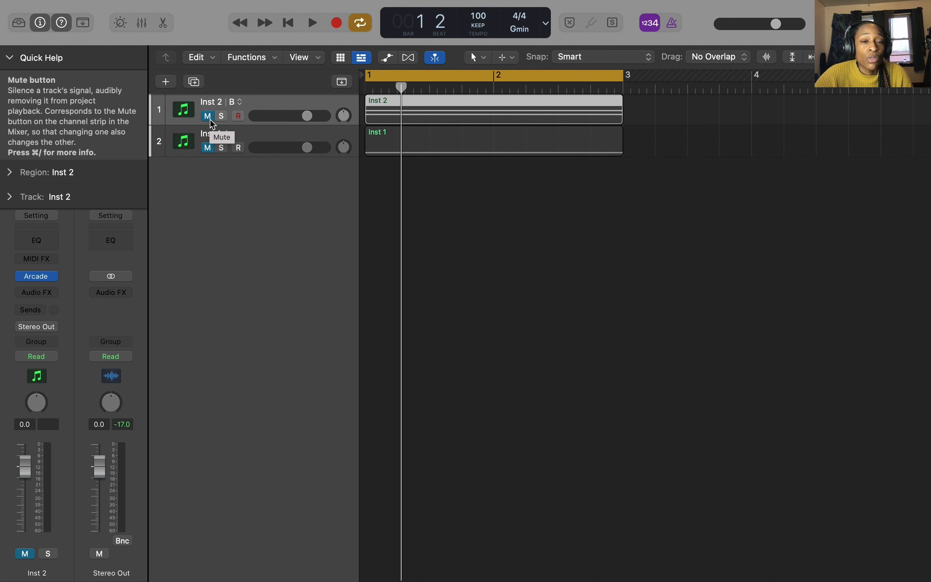
left_click(211, 120)
key("space")
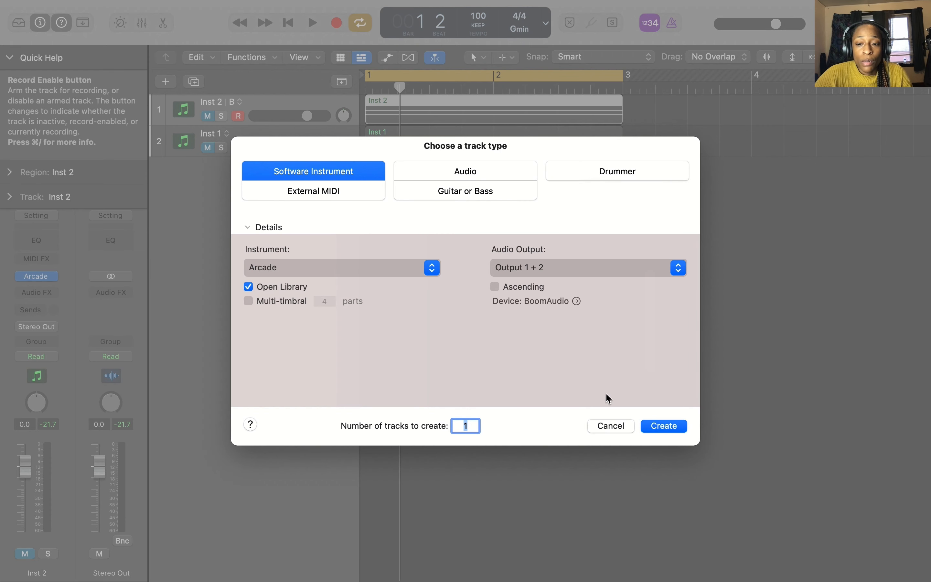
Create one software instrument track with Arcade and start a new Sampler Kit in it, discarding unsaved kit changes.
left_click(680, 425)
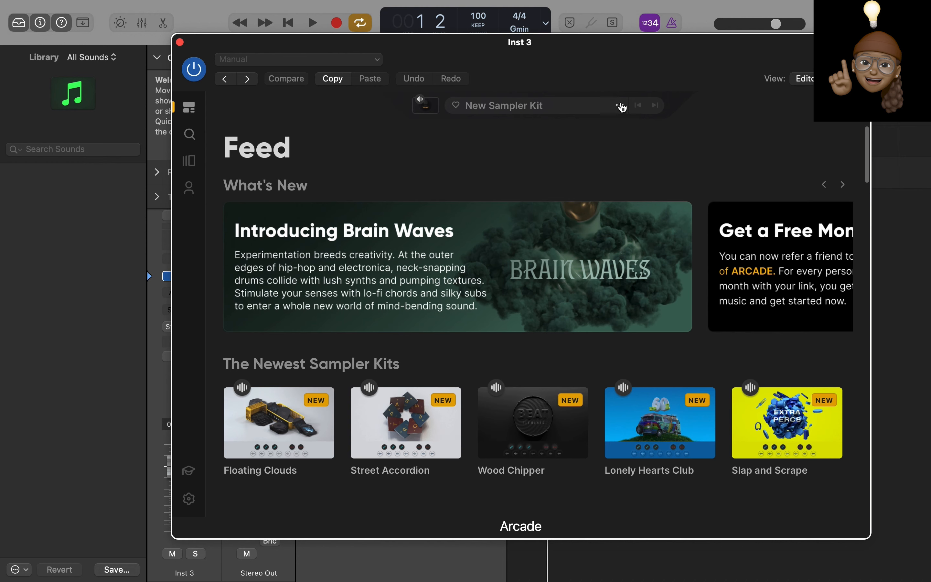
left_click(620, 106)
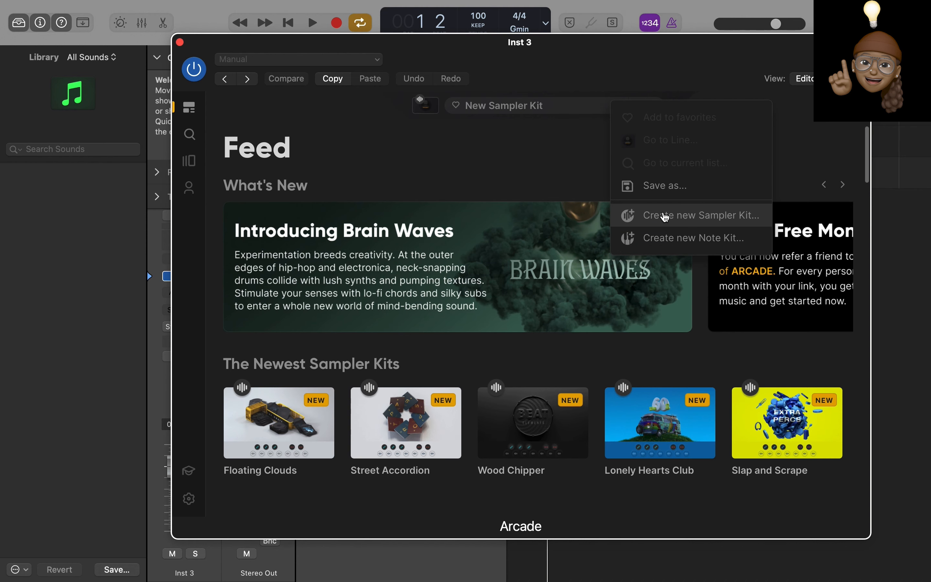
left_click(664, 217)
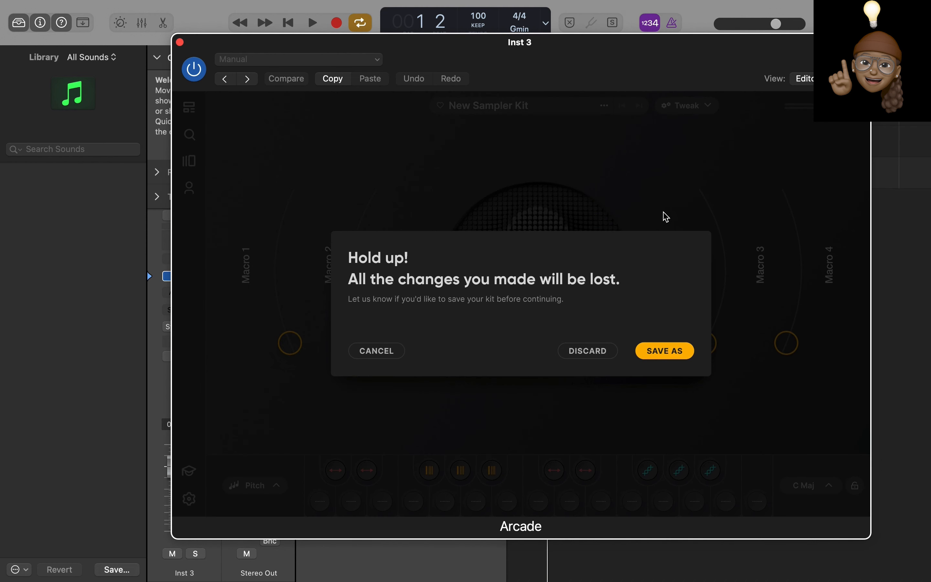
left_click(588, 350)
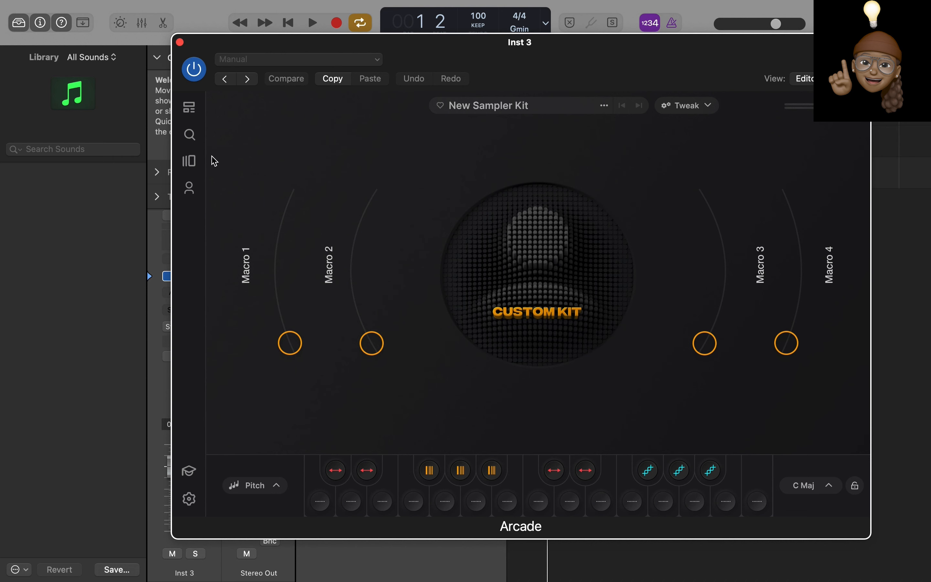
Open the Taped line in the Arcade library and show its individual samples.
left_click(196, 163)
scroll(428, 359, "down", 4)
scroll(428, 359, "down", 3)
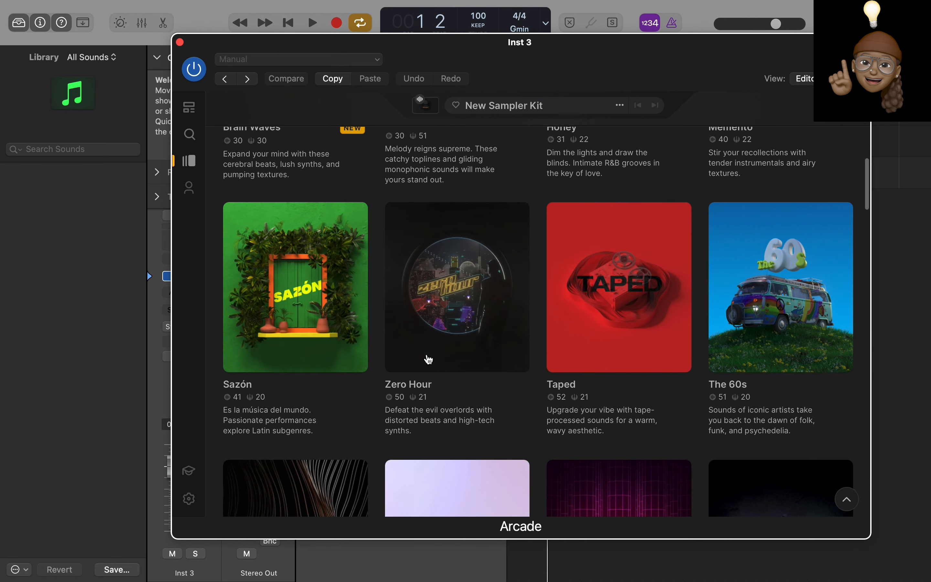
left_click(634, 236)
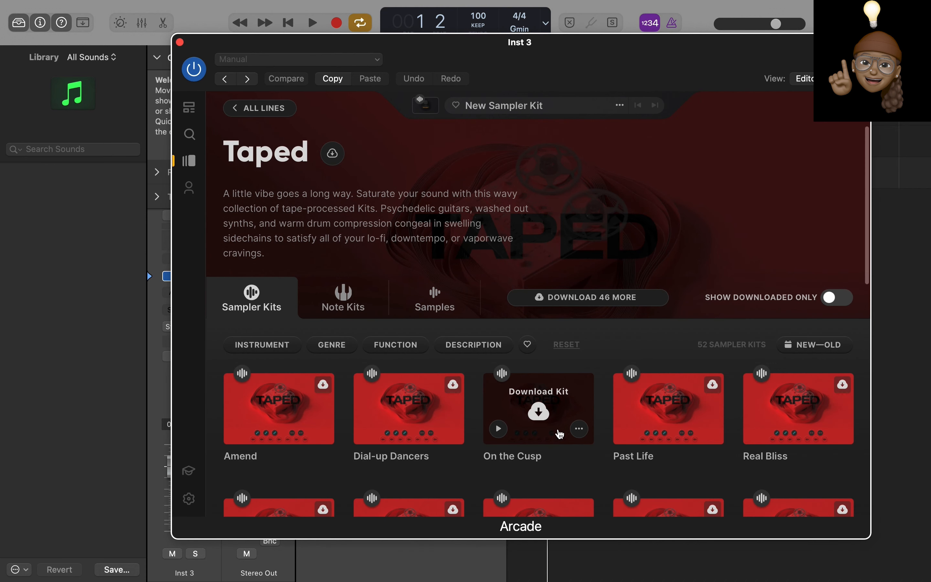
scroll(550, 457, "down", 2)
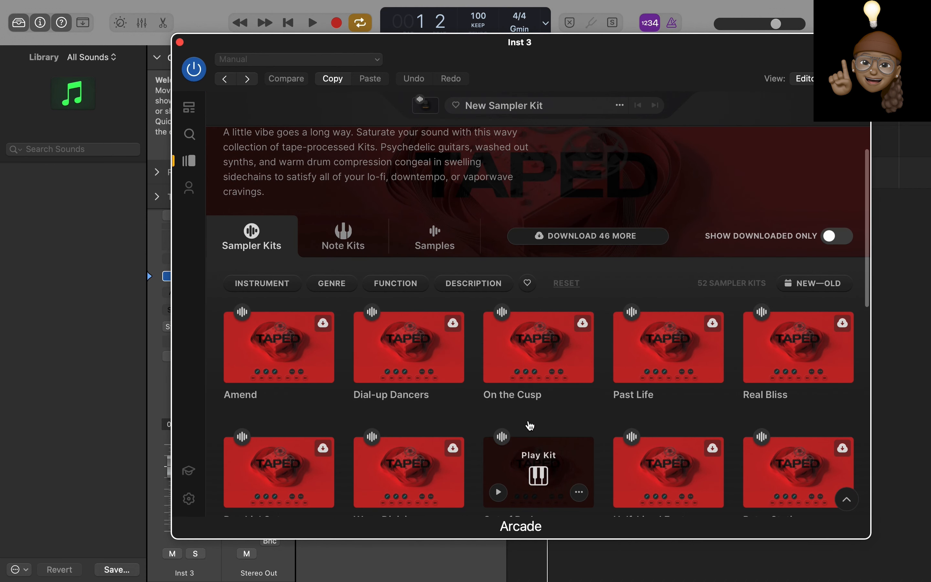
left_click(458, 246)
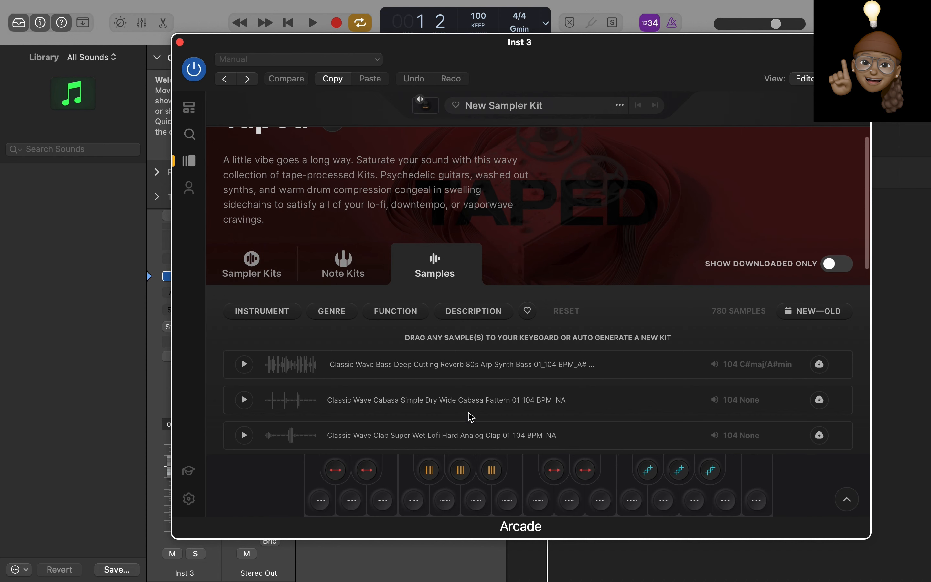
scroll(442, 402, "down", 2)
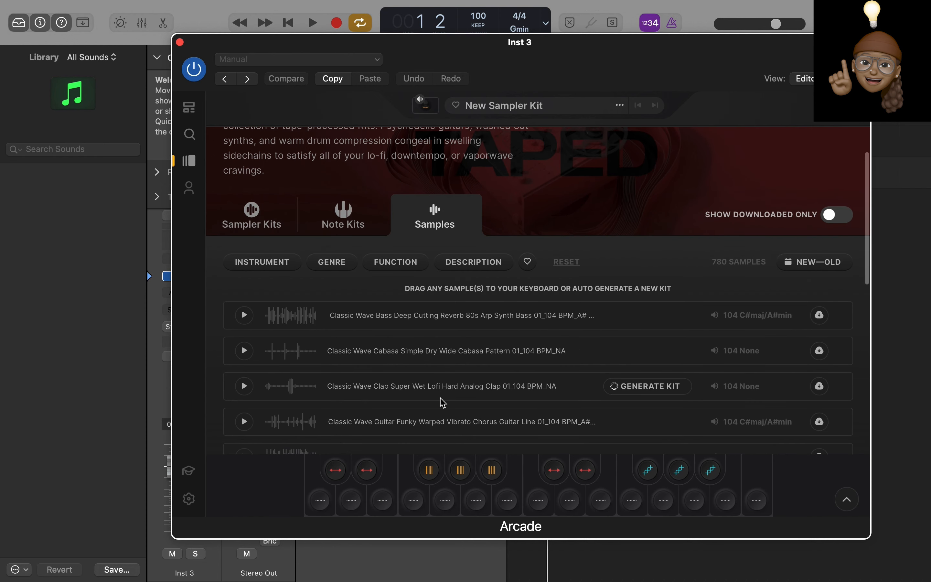
Filter the Taped samples by the Kick instrument.
left_click(277, 266)
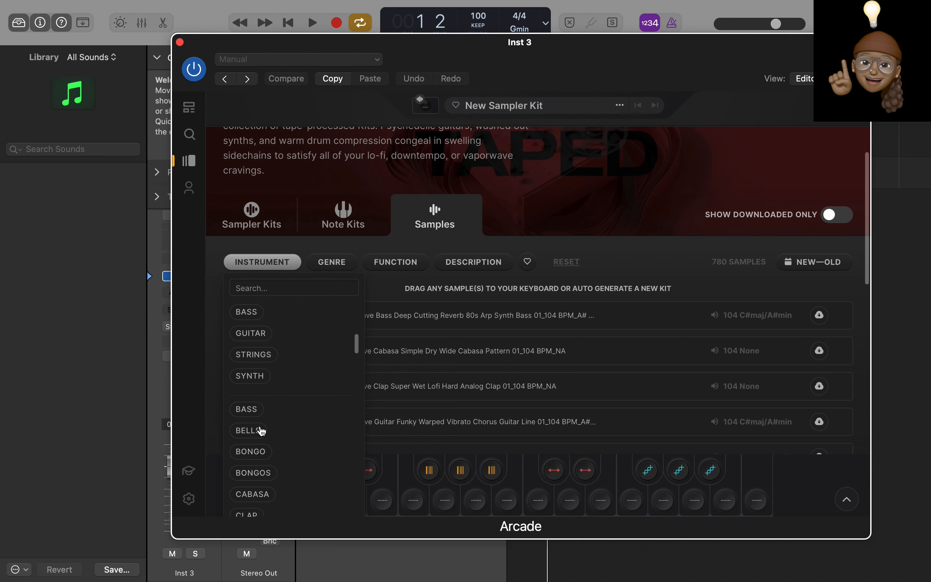
scroll(261, 431, "down", 5)
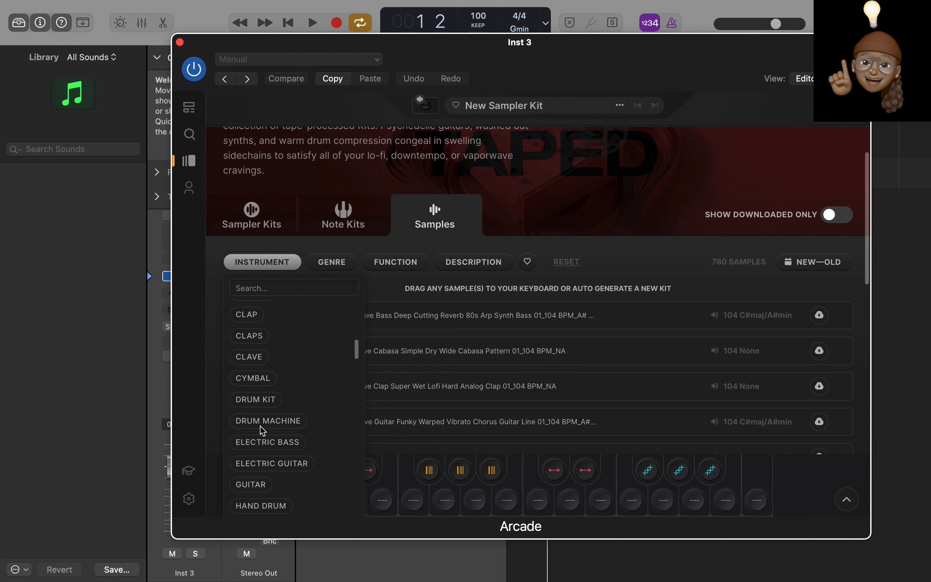
scroll(261, 430, "down", 4)
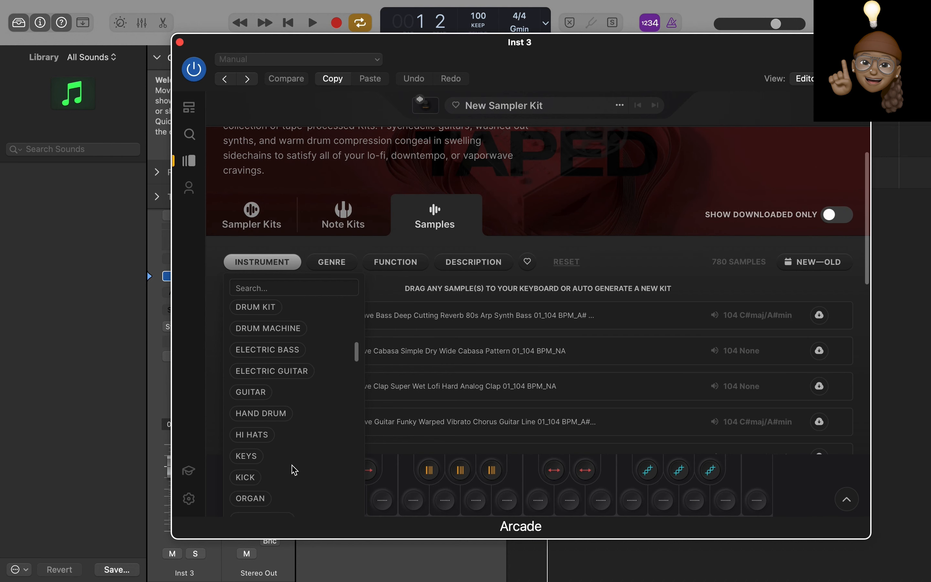
scroll(291, 468, "down", 2)
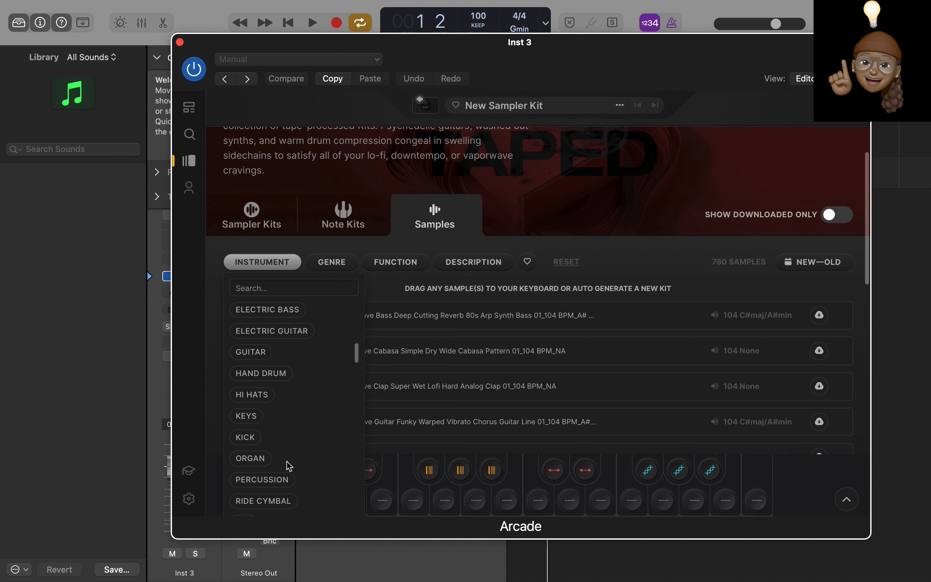
left_click(245, 438)
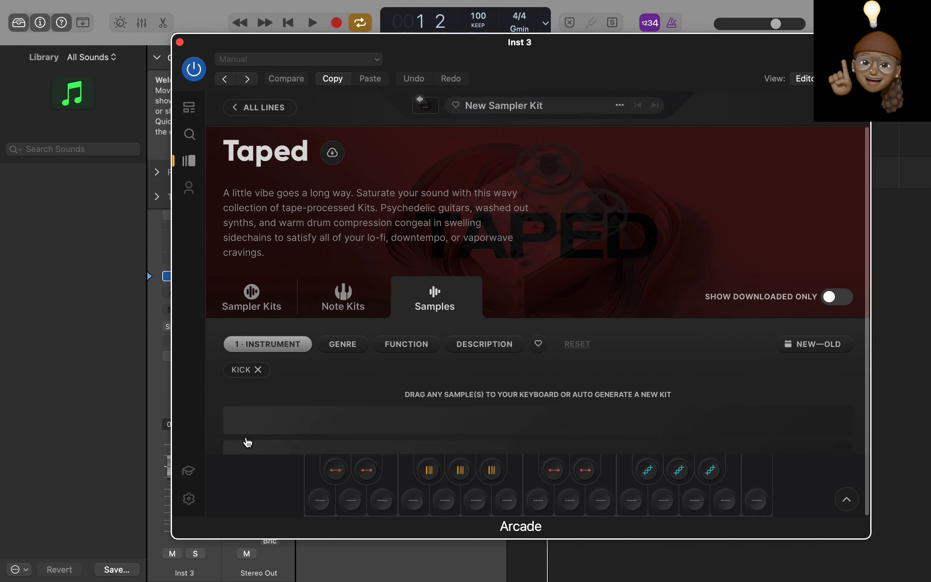
Audition the Warm Wave Kick Hard Low 4 On The Floor and Vibey Kick Rhythmic Bit Crushed samples at the end of the list.
scroll(378, 386, "down", 2)
scroll(378, 386, "down", 15)
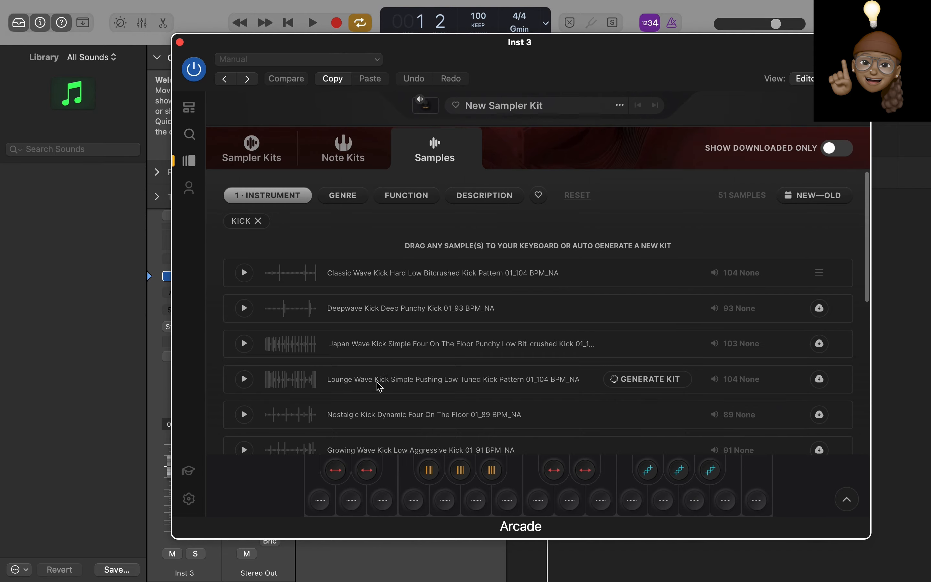
scroll(378, 387, "down", 15)
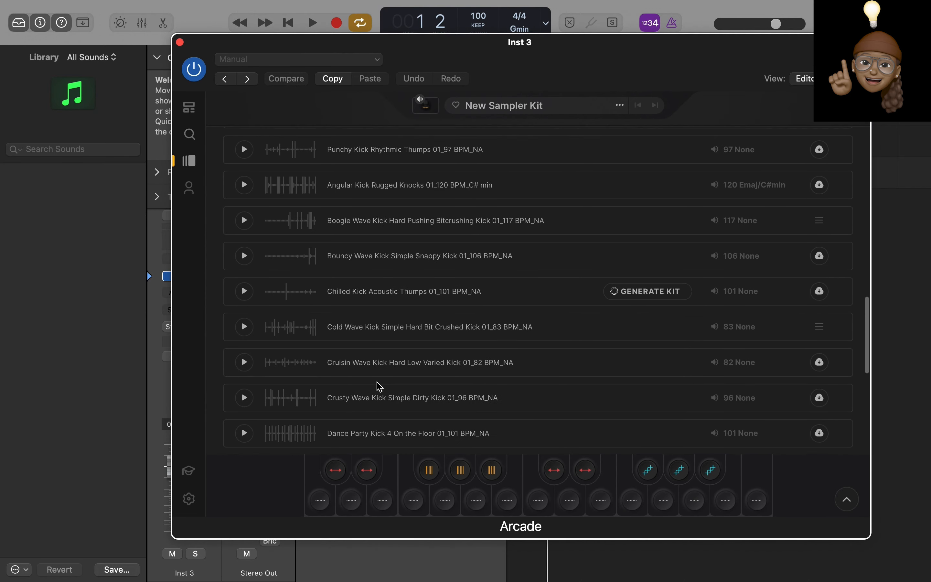
mouse_move(378, 386)
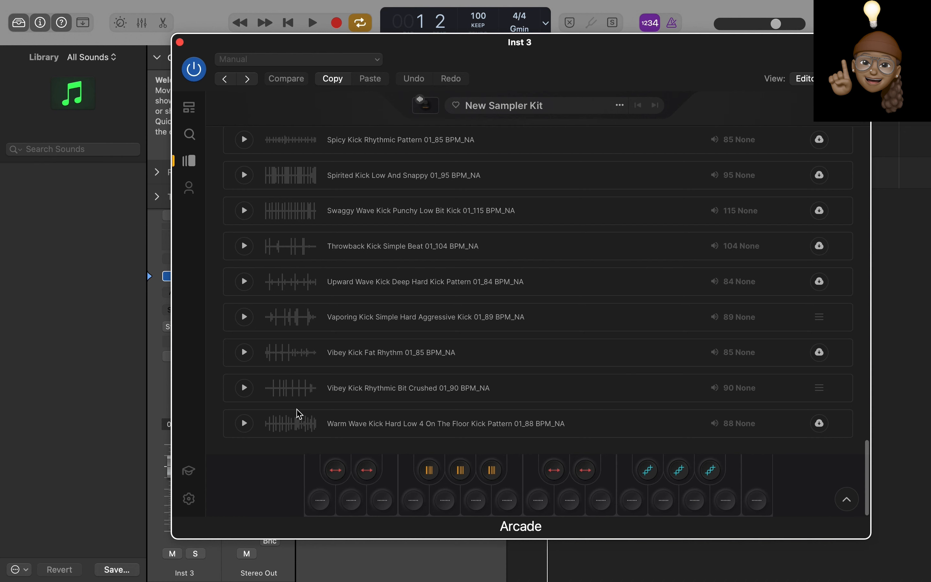
mouse_move(244, 424)
left_click(244, 423)
left_click(248, 387)
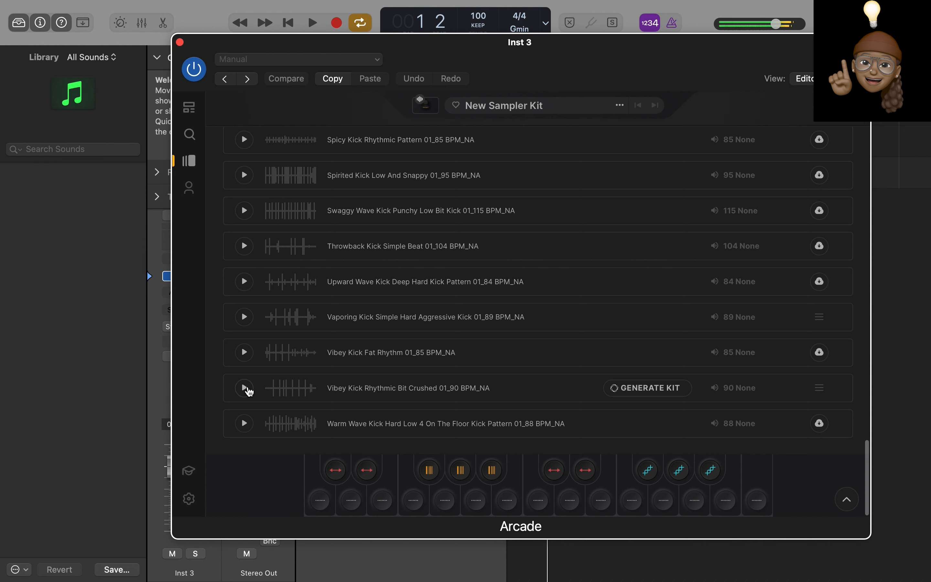
left_click(247, 389)
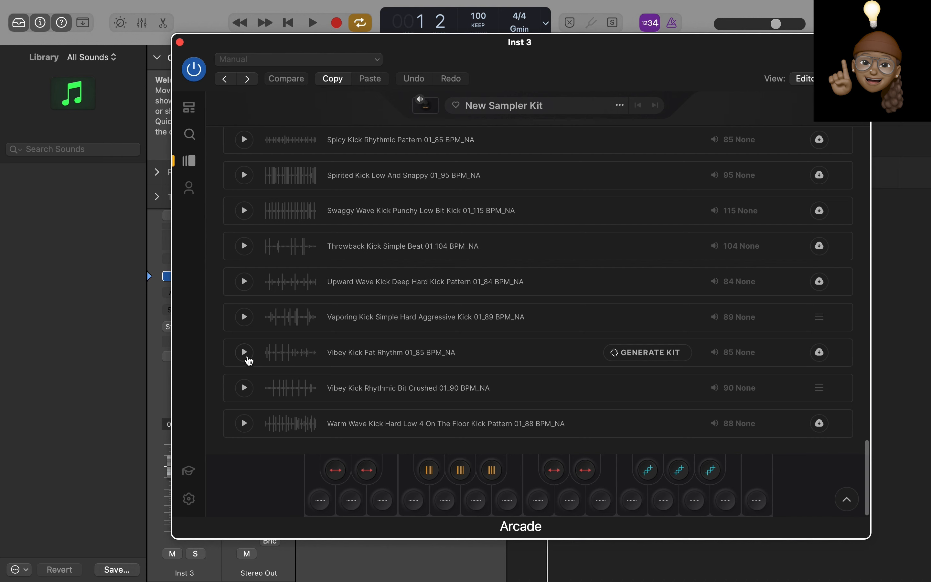
Audition the Vaporing Kick Simple Hard Aggressive Kick 01 sample and assign it to the eighth white key of the kit.
left_click(242, 318)
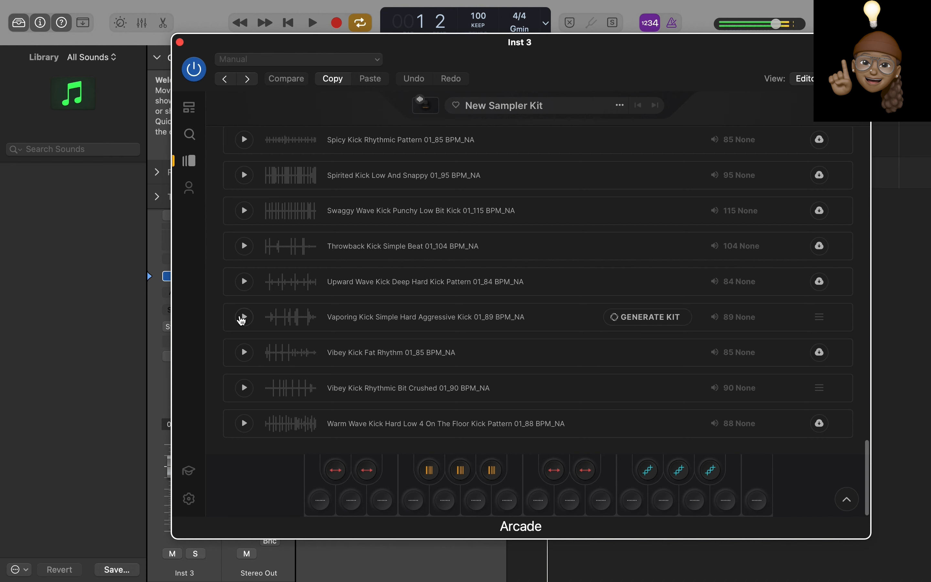
left_click(239, 316)
left_click(239, 316)
left_click(239, 317)
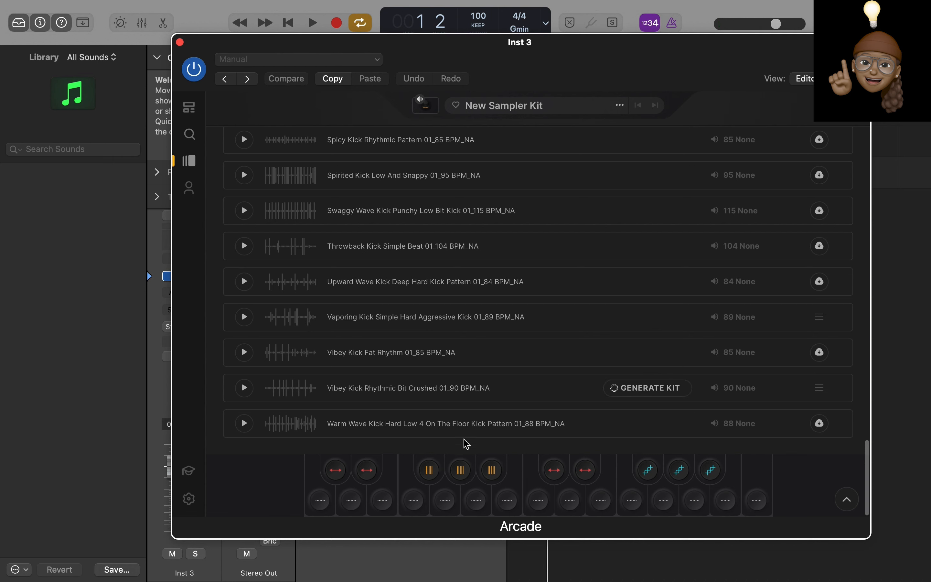
left_click_drag(246, 318, 532, 501)
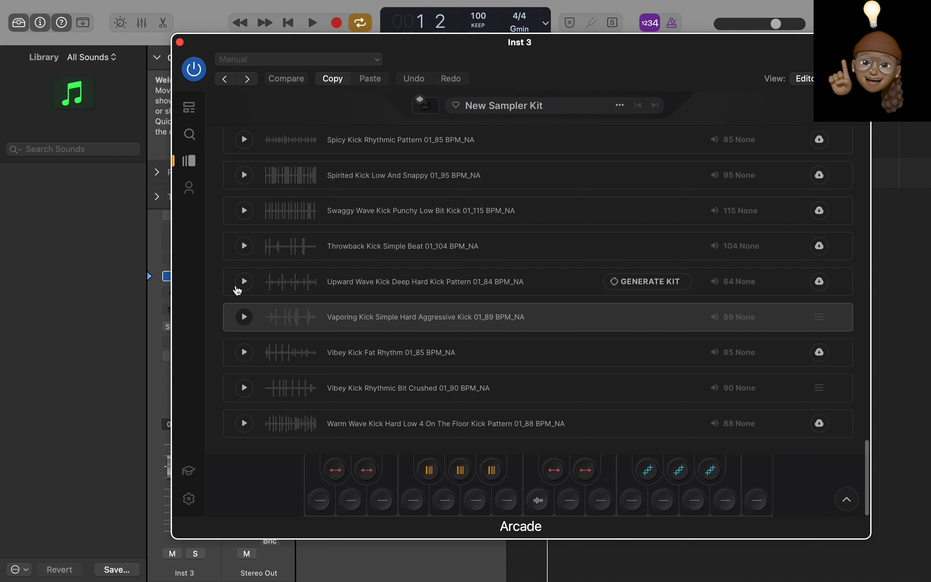
left_click_drag(244, 281, 577, 498)
left_click_drag(244, 278, 328, 350)
Replace the Kick filter with the Claps instrument filter on the Taped samples.
scroll(439, 291, "up", 15)
scroll(440, 338, "up", 2)
scroll(441, 339, "down", 2)
mouse_move(430, 390)
scroll(430, 389, "down", 2)
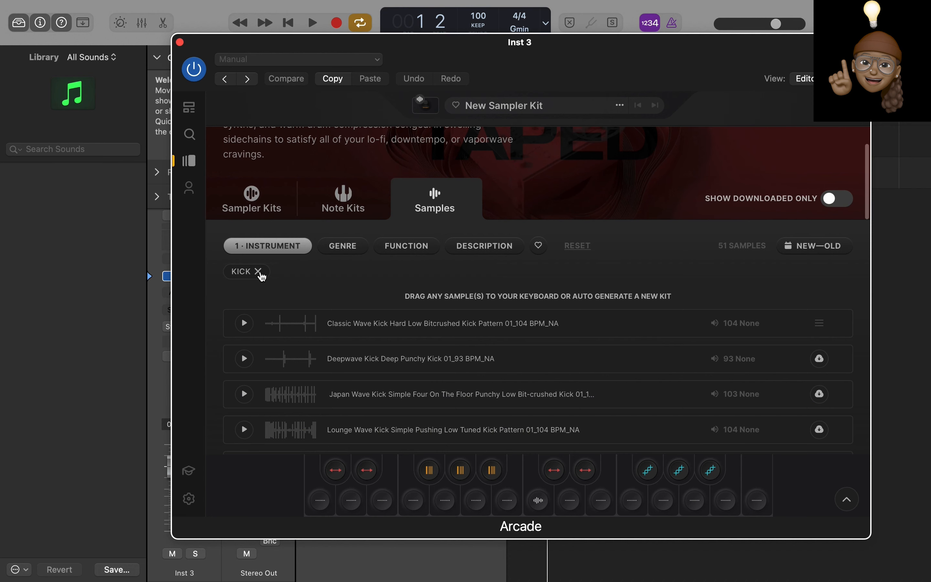
left_click(258, 271)
left_click(279, 249)
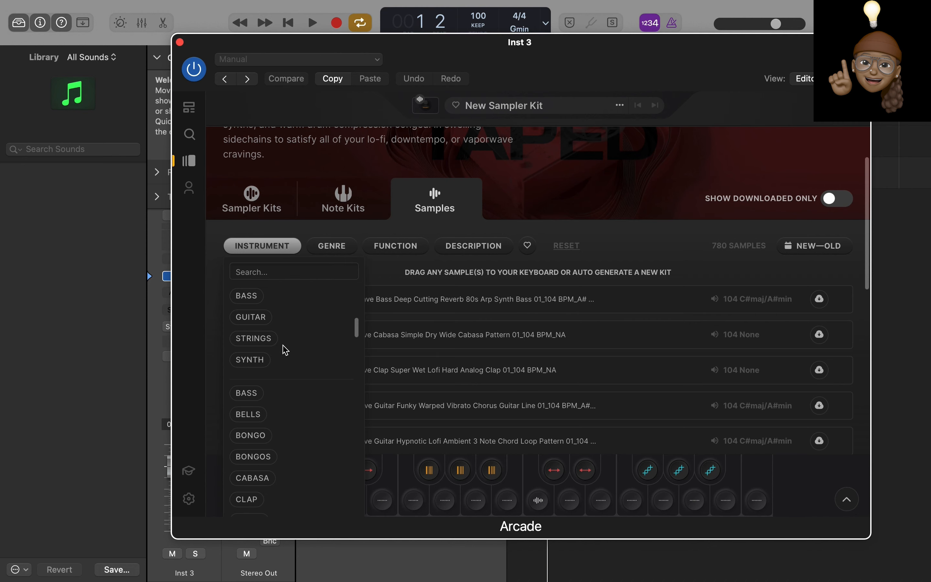
scroll(285, 402, "down", 3)
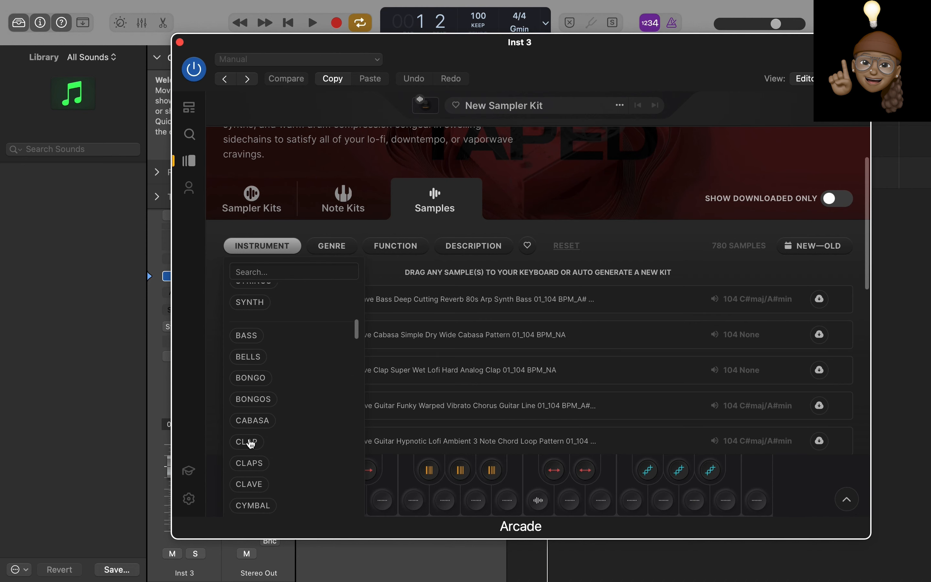
left_click(250, 465)
Audition the Upward Wave Clap Dark Lofi Verby Clap 01 sample and assign it to the tenth white key of the kit.
scroll(263, 440, "down", 5)
left_click(243, 422)
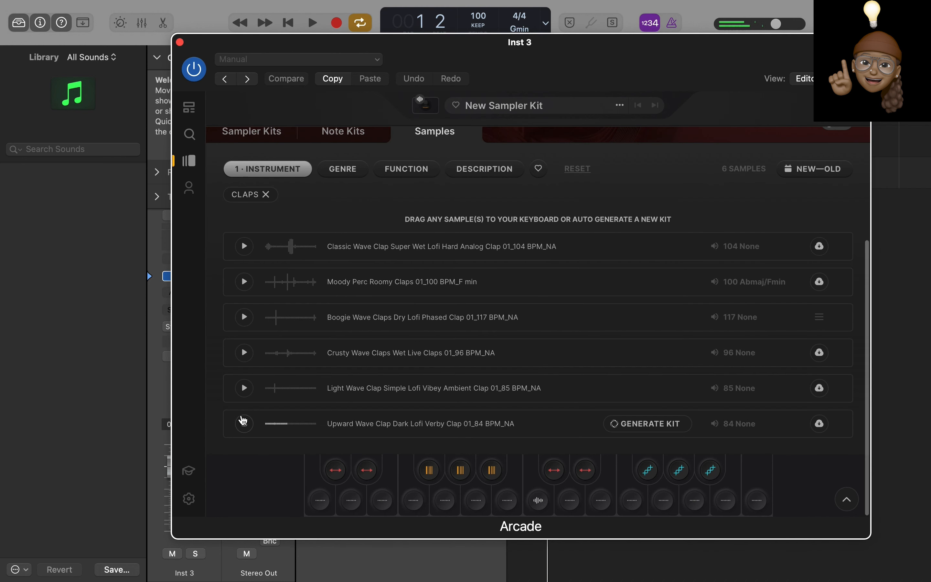
left_click(243, 423)
left_click(244, 424)
left_click_drag(241, 426, 601, 501)
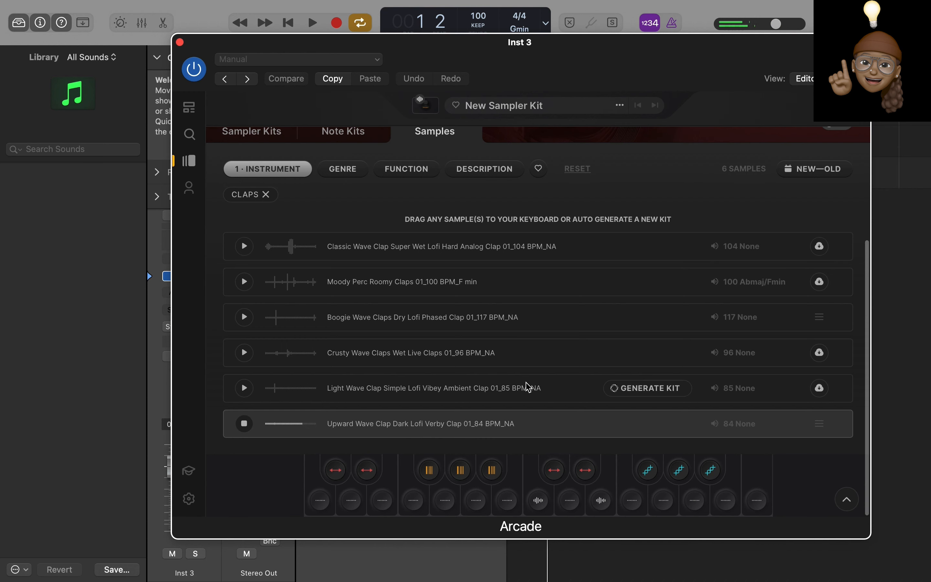
Remove the Claps instrument filter from the Taped sample list.
scroll(322, 285, "up", 3)
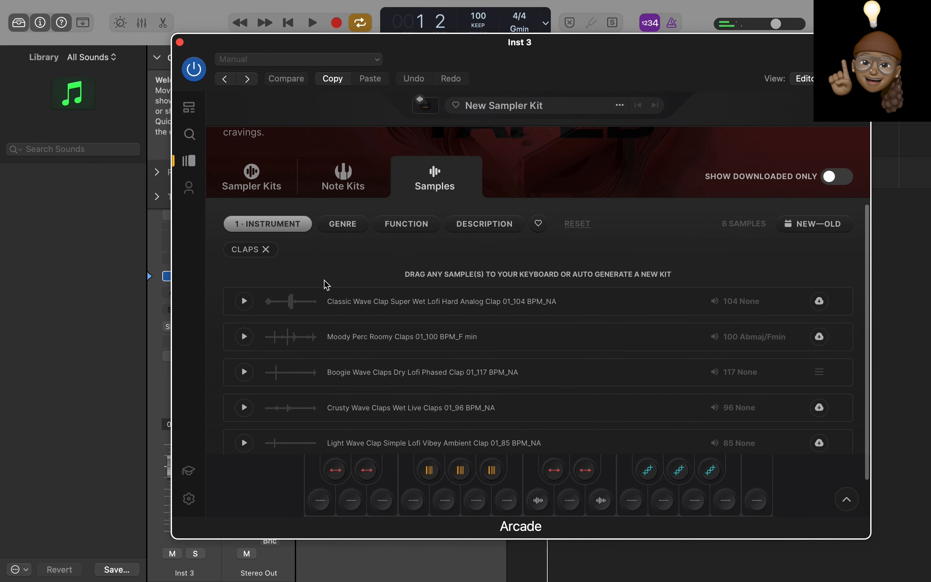
left_click(267, 251)
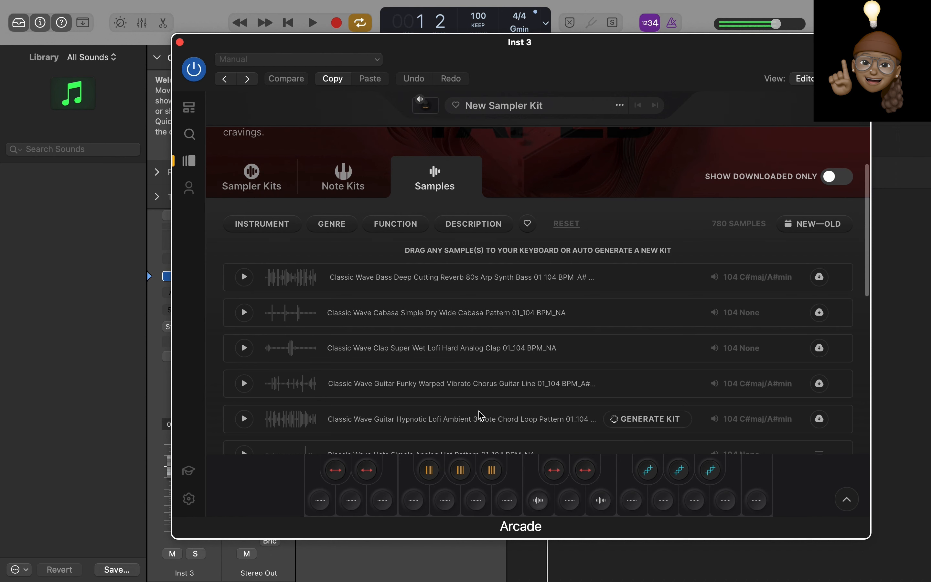
Filter the Taped samples by the Snare instrument.
left_click(271, 224)
scroll(263, 391, "down", 10)
scroll(266, 394, "down", 15)
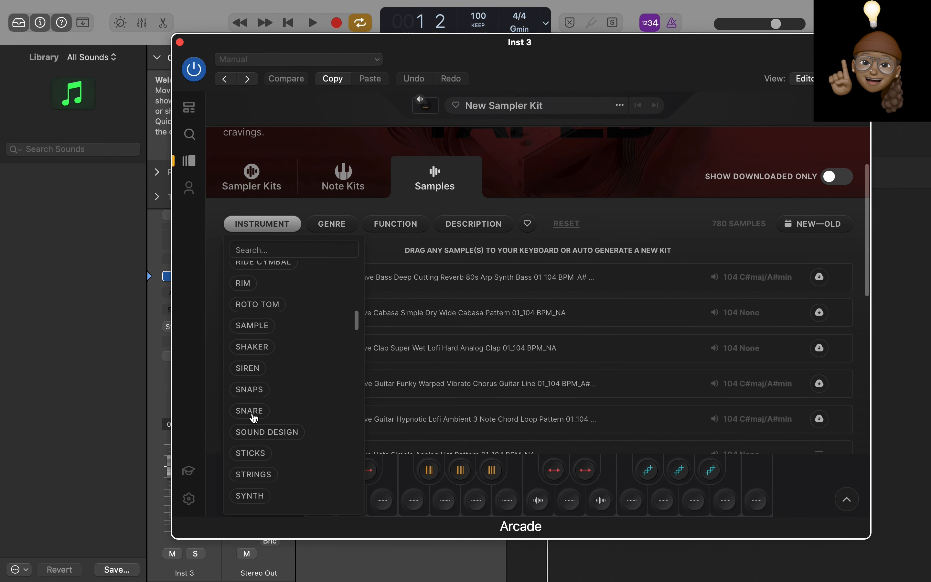
left_click(250, 410)
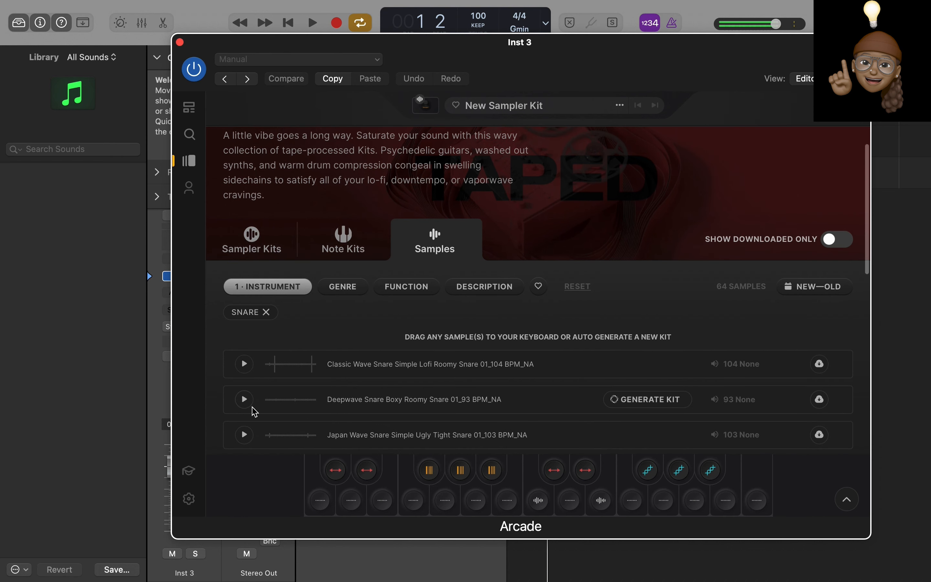
Audition and download the Japan Wave Snare Simple Ugly Tight Snare 01 sample.
scroll(253, 412, "down", 2)
left_click(244, 392)
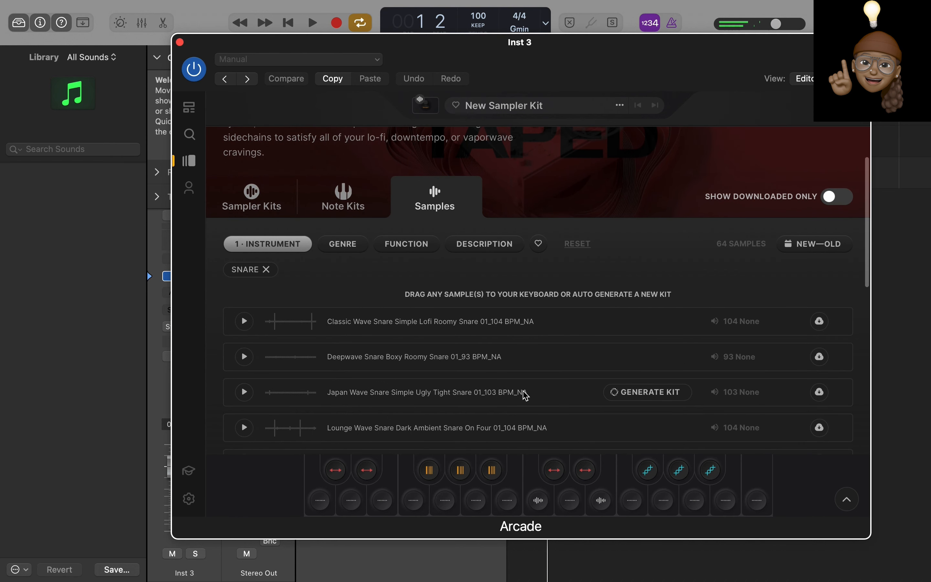
left_click(819, 392)
scroll(653, 369, "down", 5)
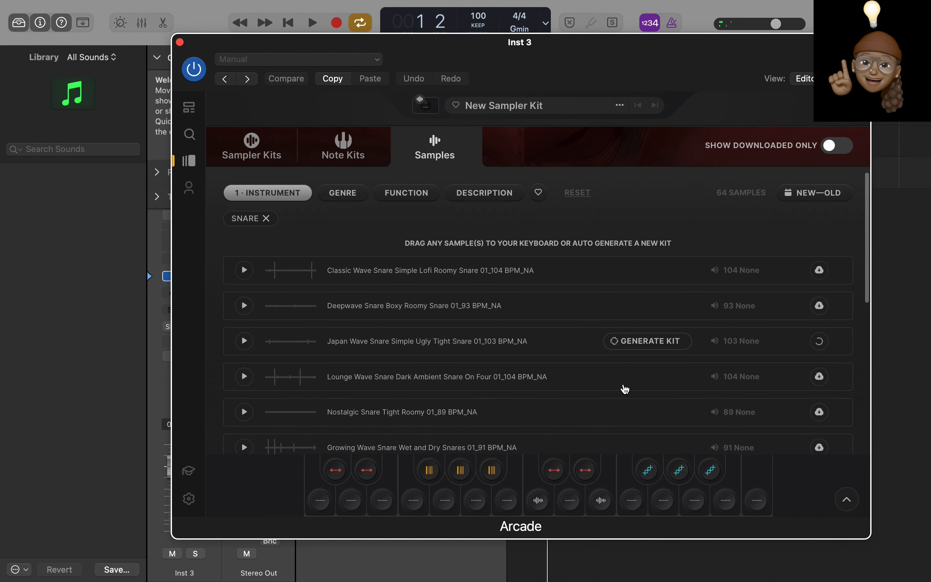
Audition and download the Growing Wave Snare Wet and Dry Snares 01 sample, and assign snares to the seventh and ninth white keys.
left_click(244, 369)
left_click(819, 369)
left_click(245, 372)
left_click_drag(245, 375, 500, 500)
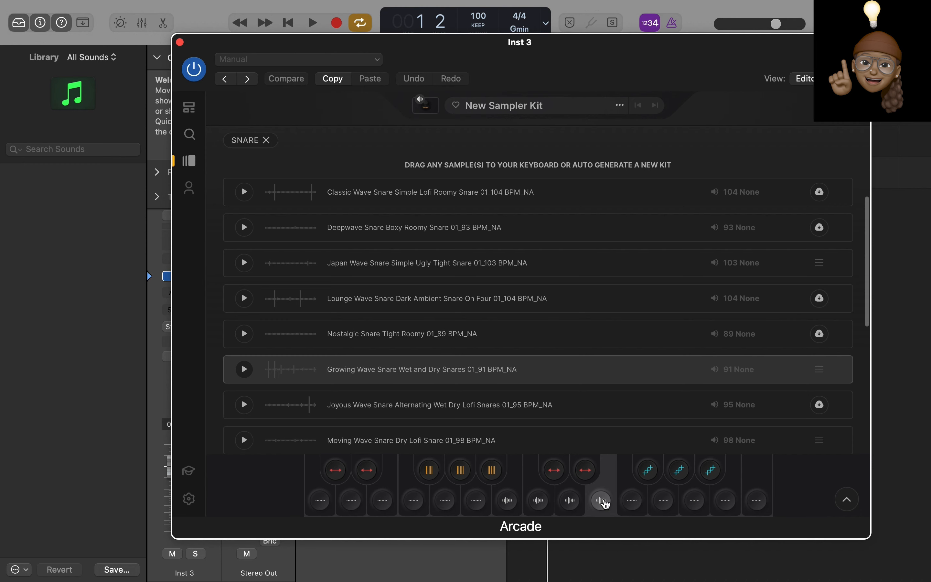
Replace the Snare filter with the Rim instrument filter on the Taped samples.
scroll(548, 322, "up", 5)
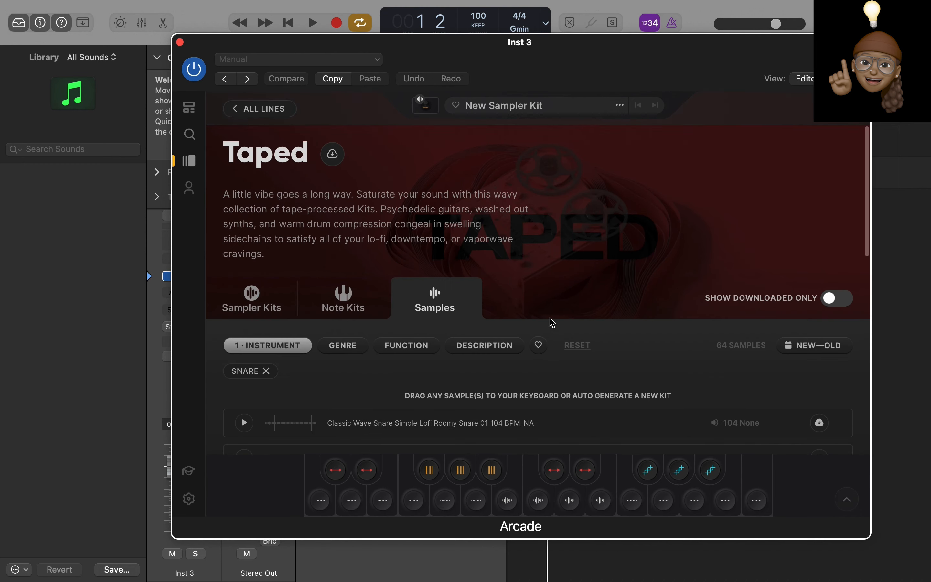
left_click(266, 370)
scroll(271, 346, "down", 3)
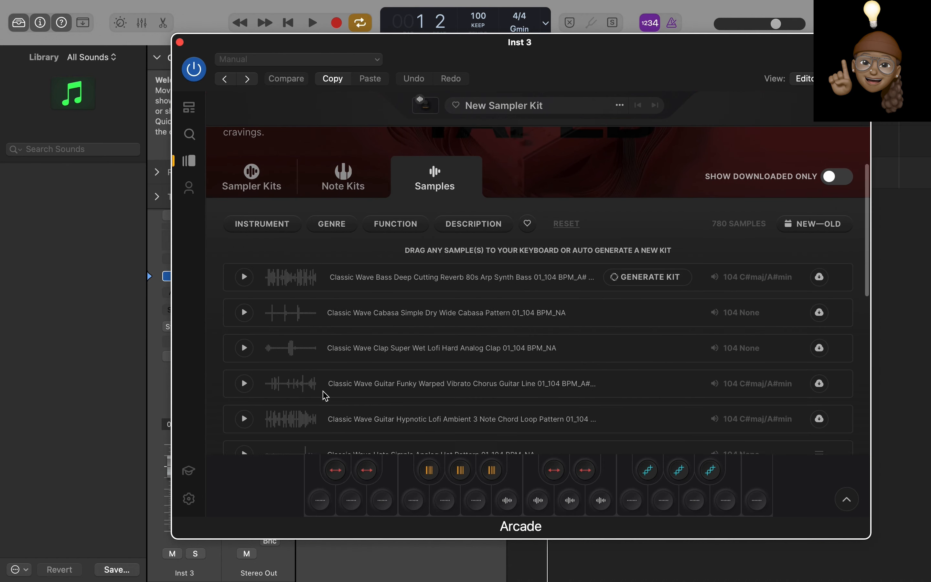
left_click(277, 232)
scroll(287, 399, "down", 3)
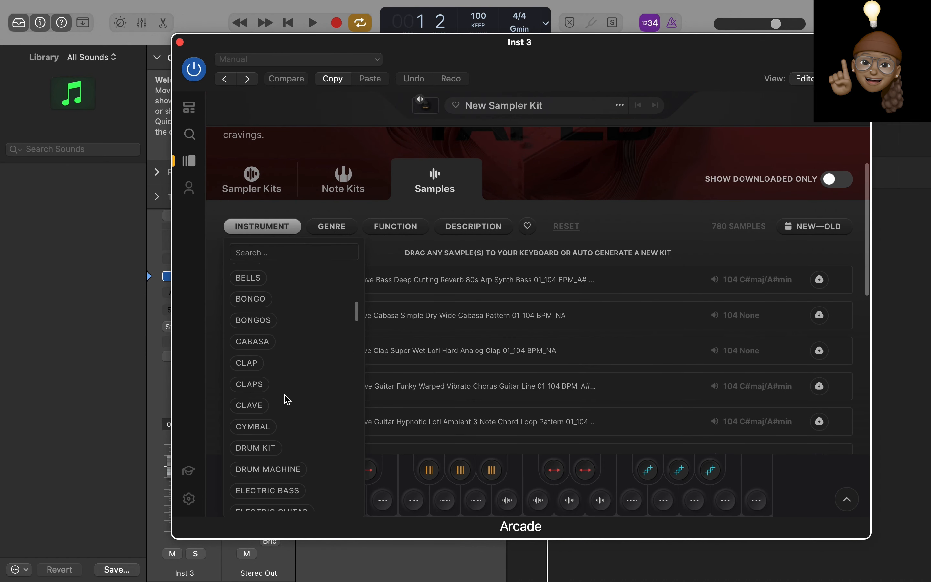
scroll(287, 400, "down", 7)
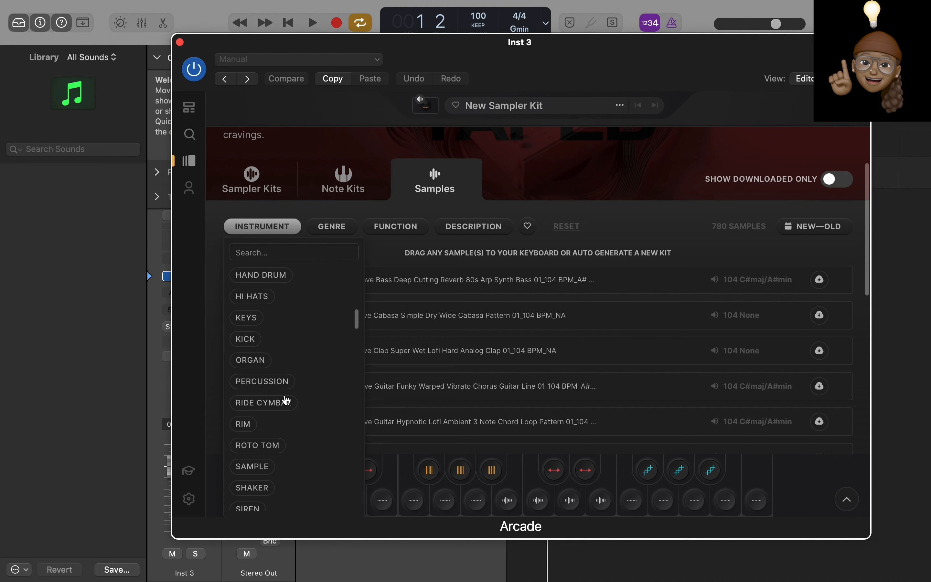
left_click(243, 424)
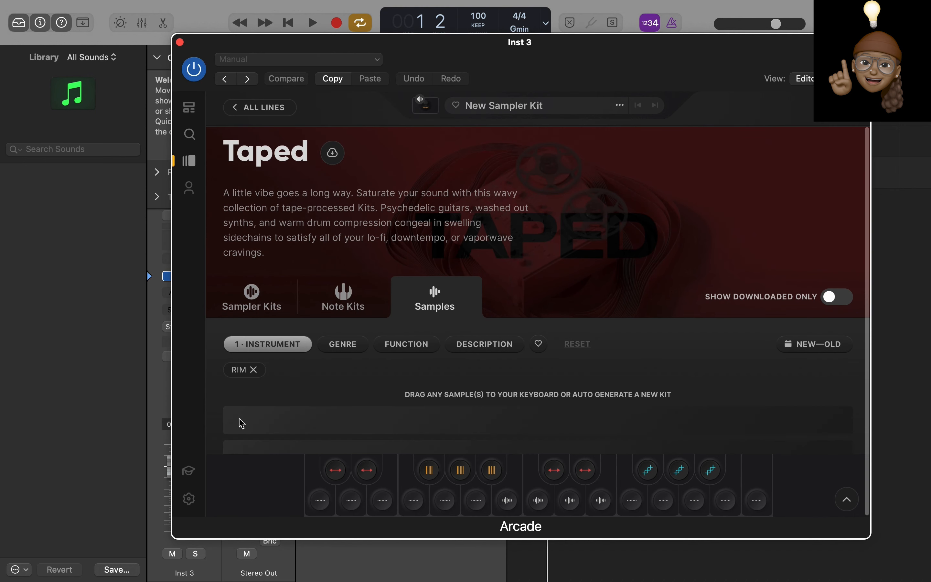
Audition the Messy Rims Clinky Clanks 01 sample, assign it to the eleventh white key, and remove the Rim filter.
left_click(241, 424)
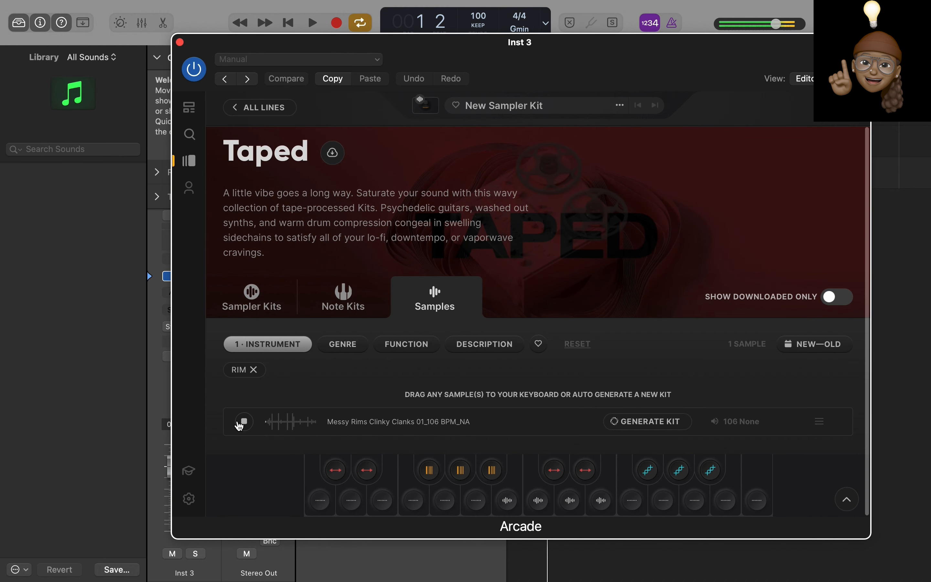
left_click_drag(245, 423, 631, 503)
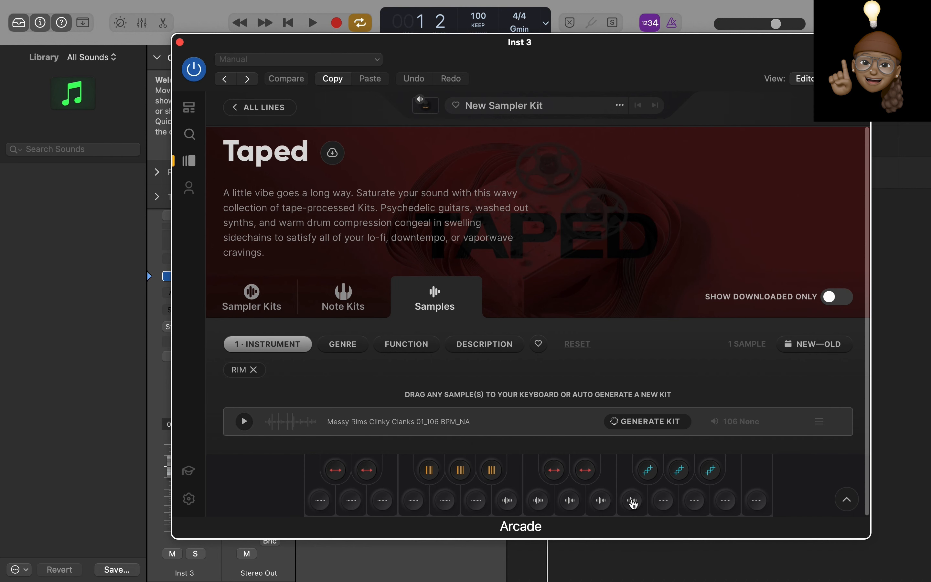
left_click(260, 370)
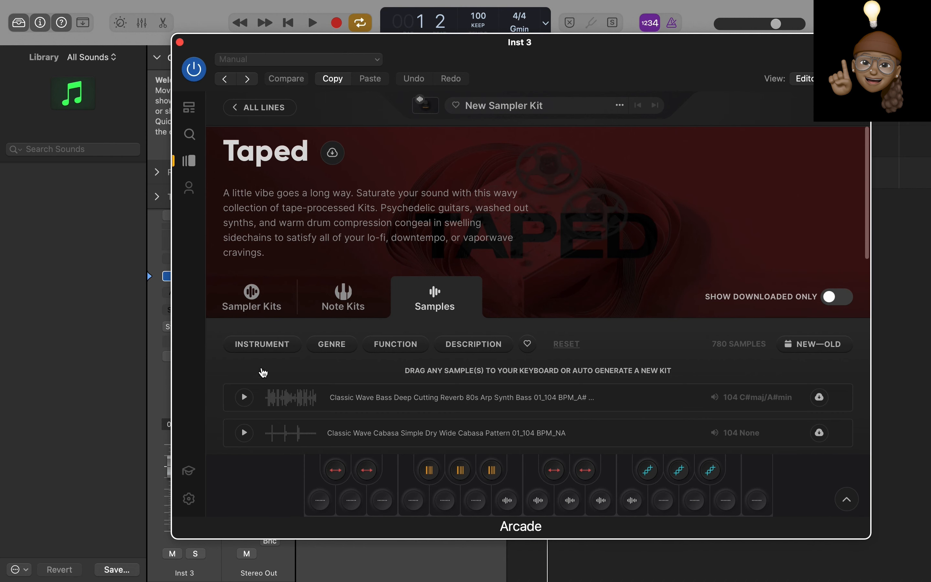
Filter the Taped samples by the Hi Hats instrument.
left_click(296, 348)
scroll(302, 440, "down", 5)
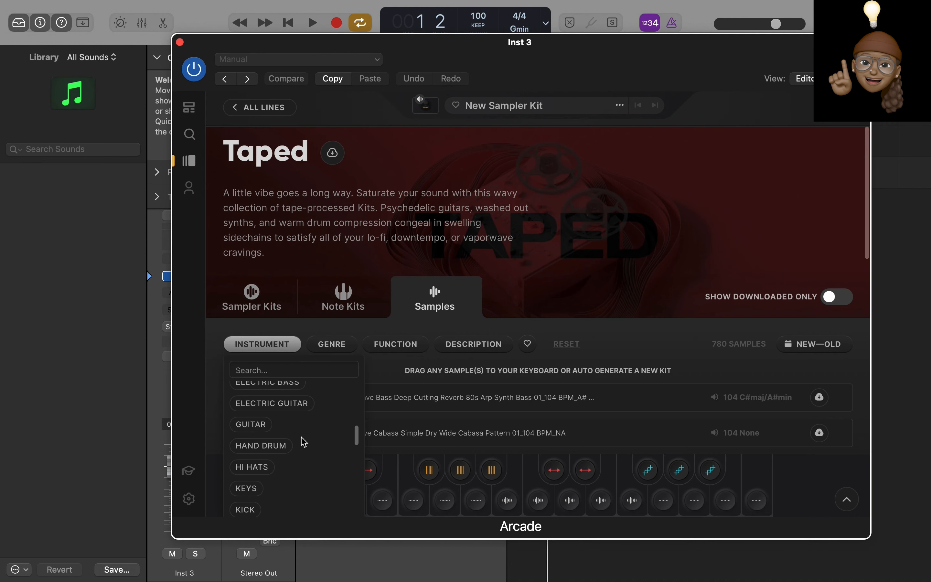
left_click(241, 462)
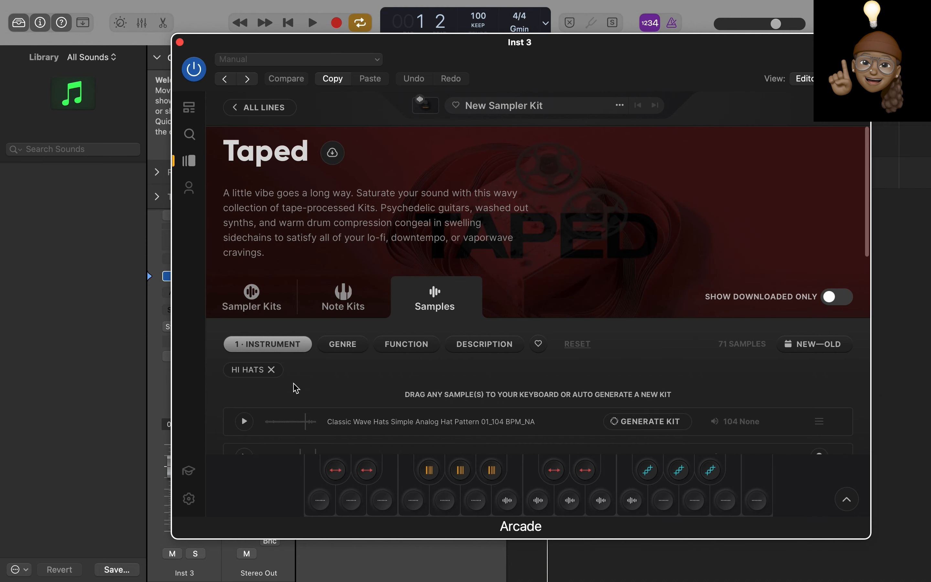
Audition the Joyous Wave Hats Simple Double Time Noisy Hats 01 sample and assign it to the thirteenth white key.
scroll(262, 401, "down", 6)
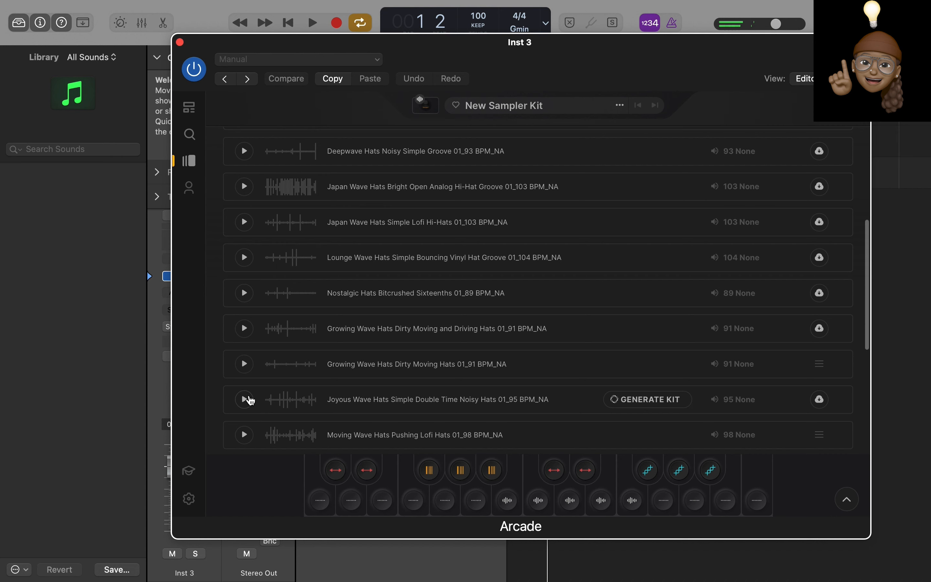
left_click(245, 400)
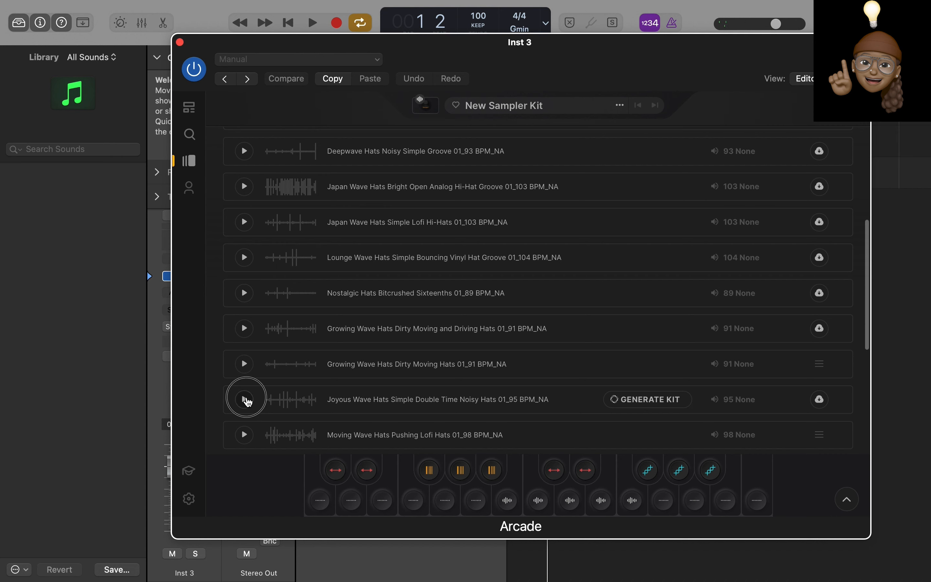
left_click_drag(247, 401, 694, 500)
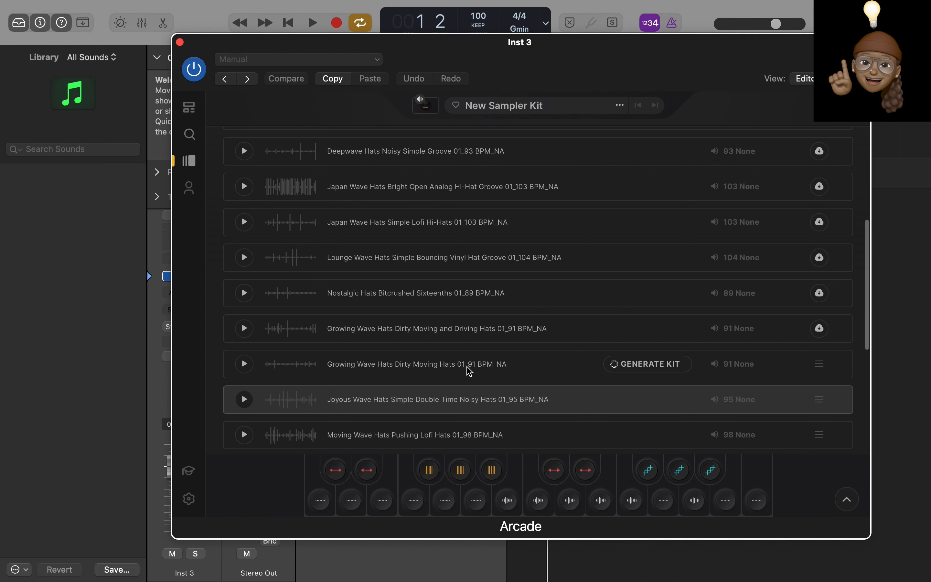
Assign the Peppy Wave Hats Moving Open Hat Groove 01 sample to the thirteenth white key in place of the Joyous Wave hats.
scroll(354, 368, "down", 2)
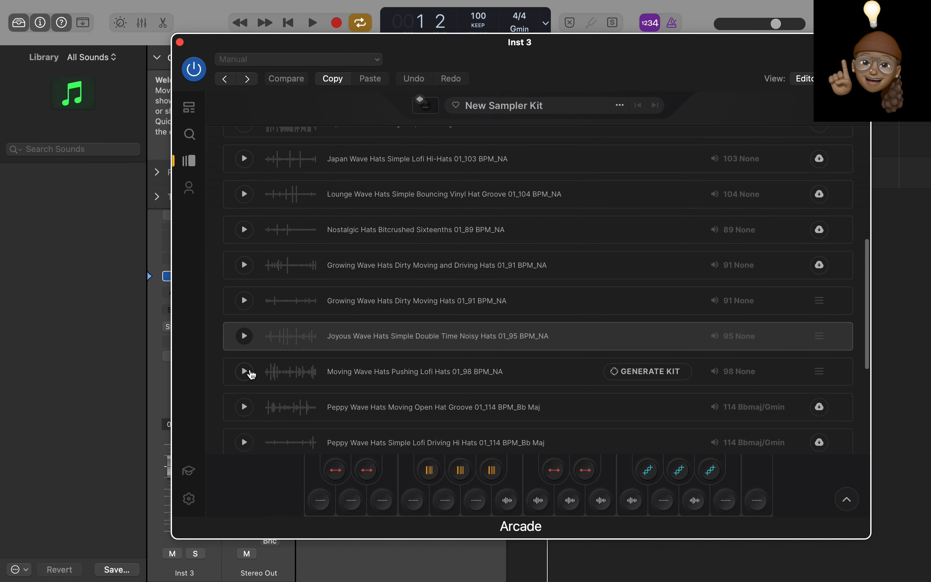
scroll(245, 368, "down", 1)
left_click_drag(245, 365, 699, 502)
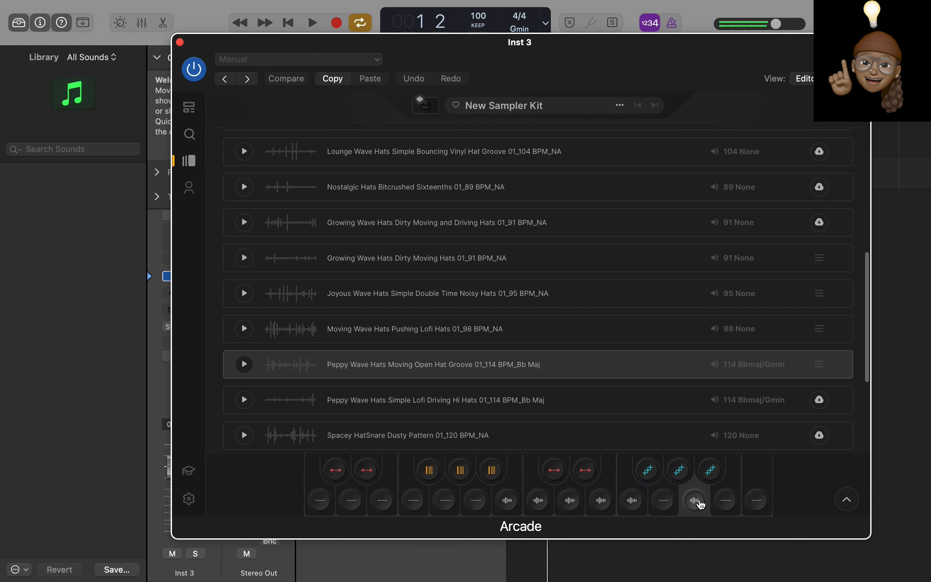
Check the kit view, return to the Taped hi-hat samples, and assign Peppy Wave Hats Moving Open Hat Groove 01 to the fourteenth white key.
left_click(425, 107)
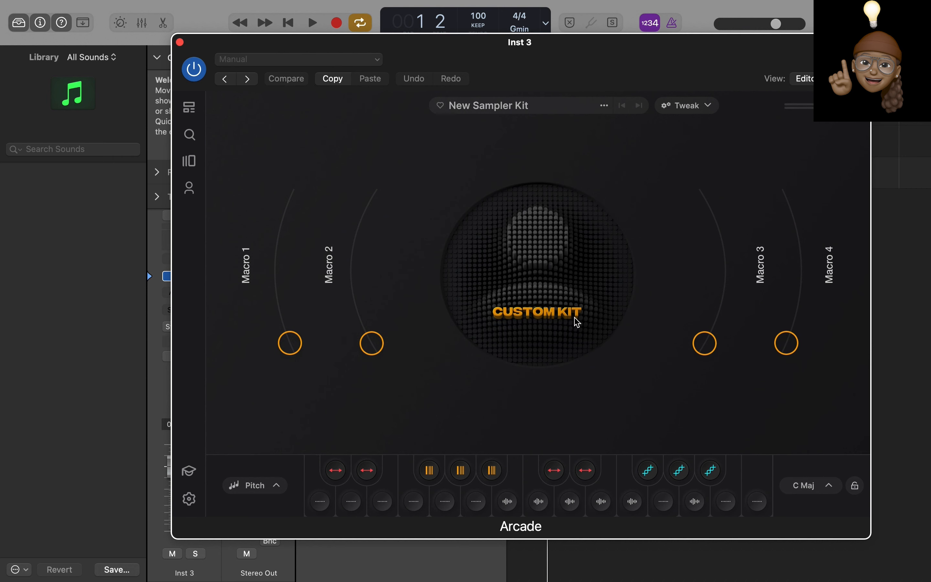
left_click(696, 450)
left_click(197, 162)
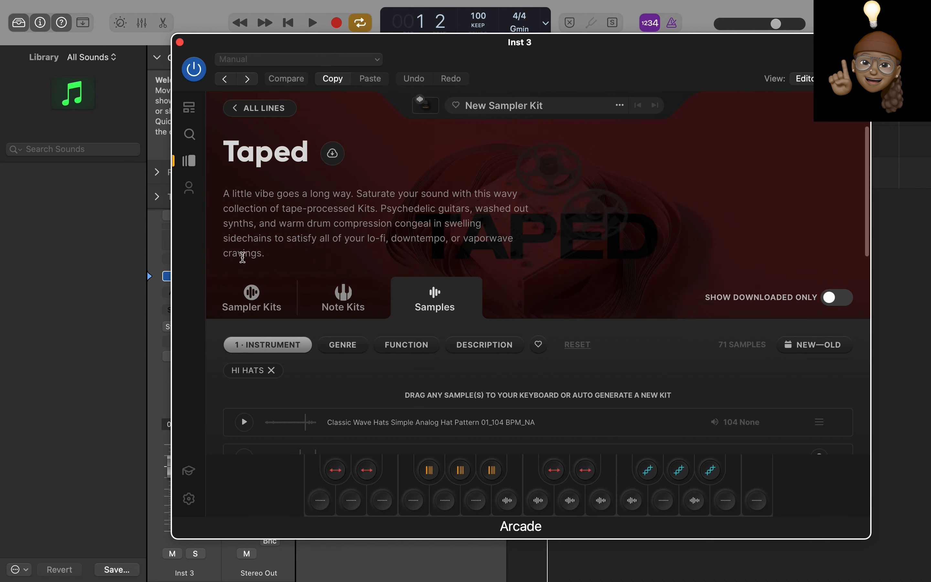
scroll(331, 277, "down", 6)
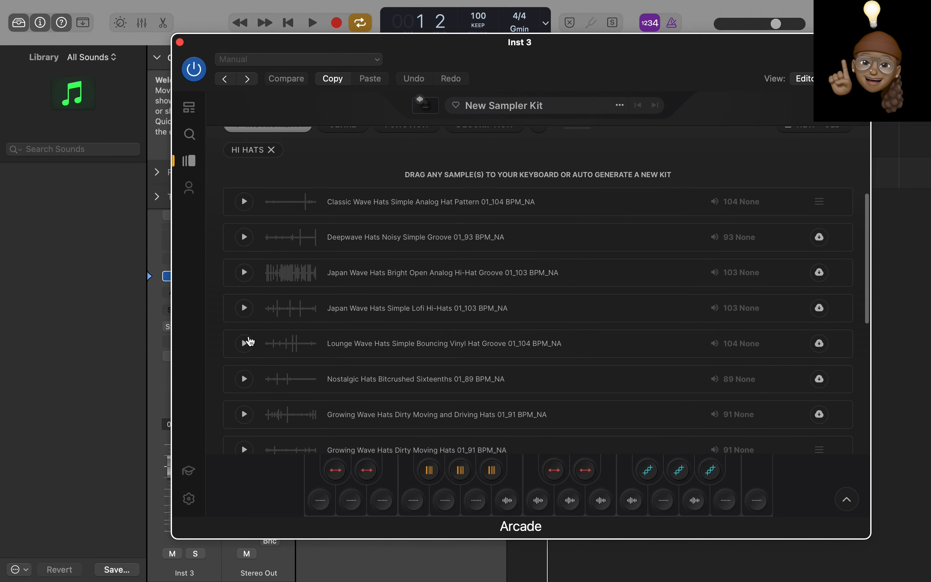
scroll(244, 358, "down", 3)
scroll(241, 374, "down", 3)
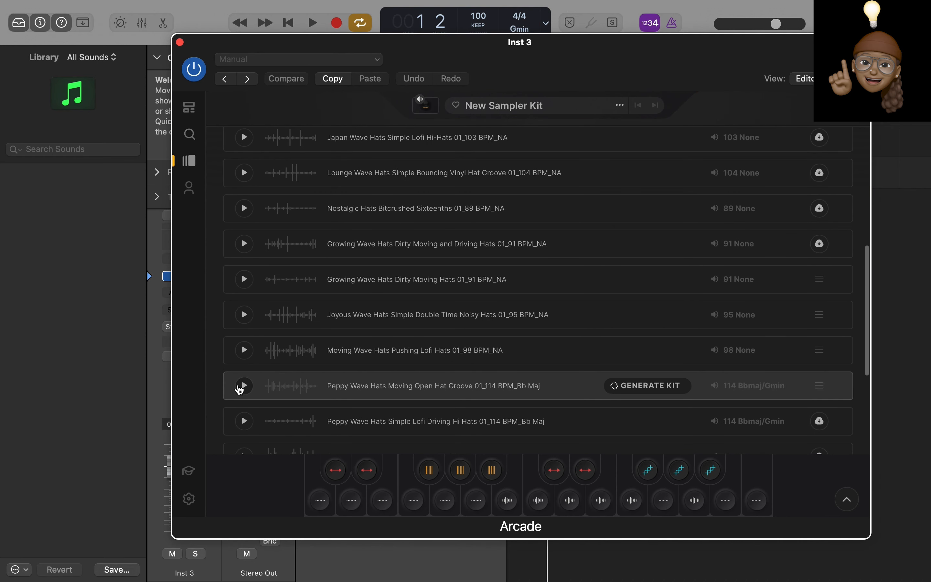
left_click_drag(248, 385, 723, 499)
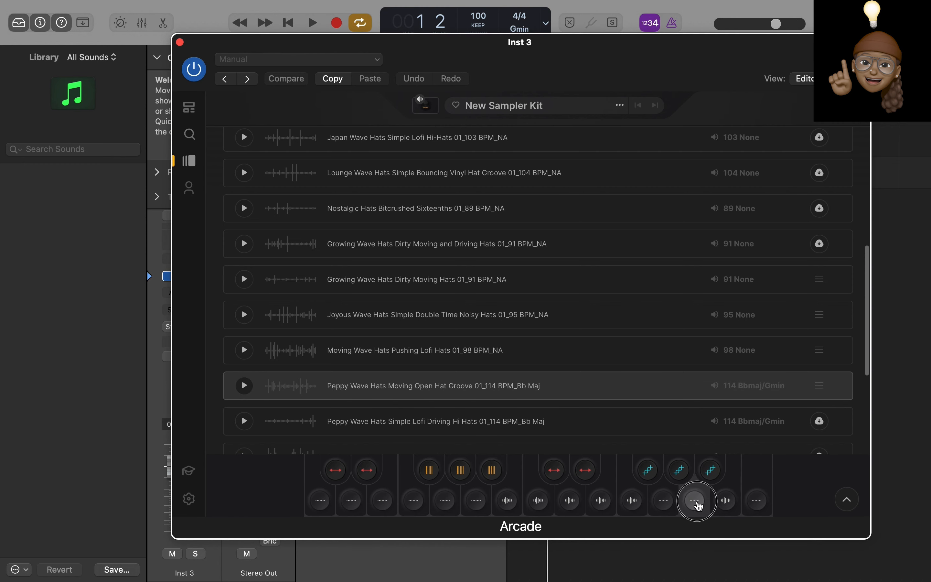
Assign the Classic Wave Hats Simple Analog Hat Pattern 01 sample to the twelfth white key.
scroll(280, 357, "down", 2)
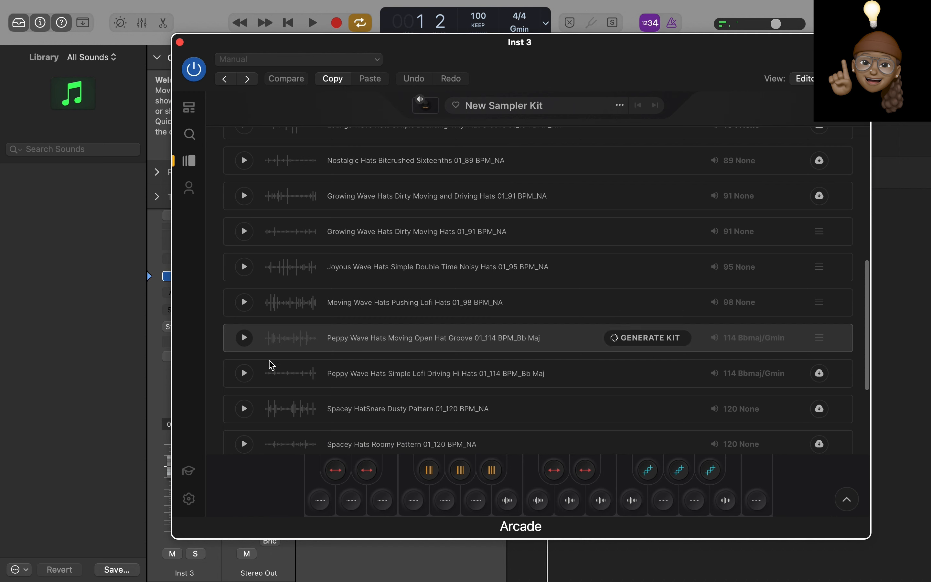
scroll(251, 365, "up", 5)
left_click_drag(244, 315, 666, 502)
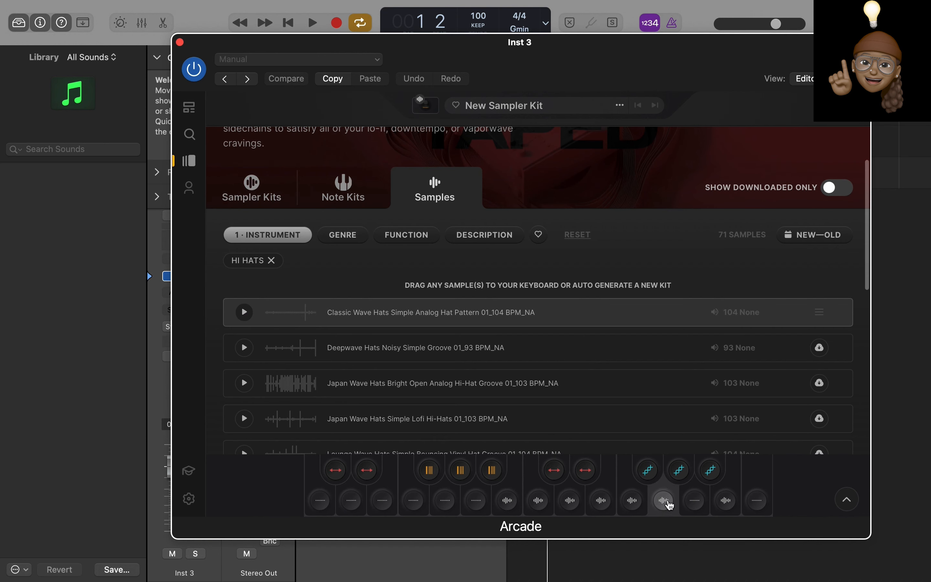
In the kit view, move the Peppy Wave open hat from the fourteenth to the thirteenth white key and show its sample settings.
left_click(432, 109)
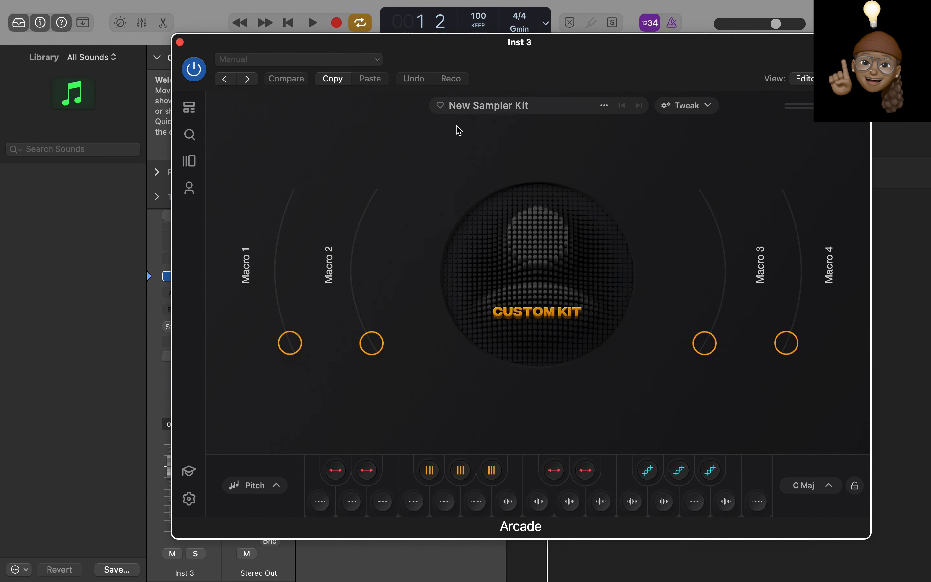
left_click(694, 501)
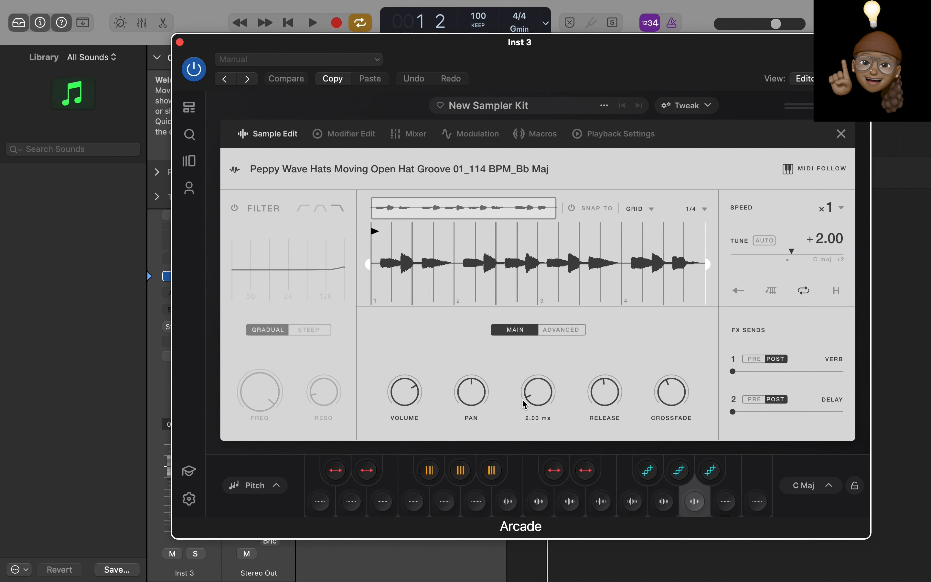
Open the Vaporing Kick sample on the eighth white key for editing and turn off its looping.
left_click(538, 503)
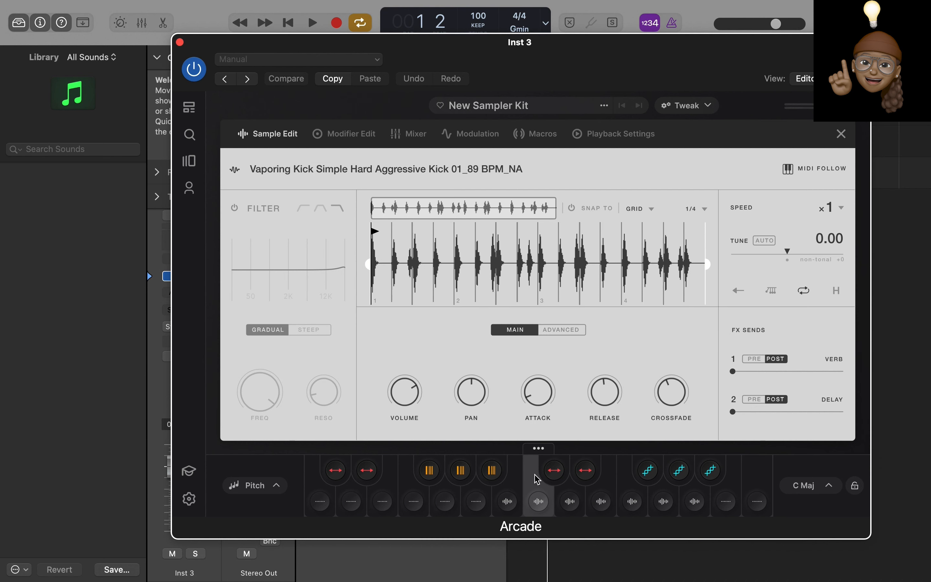
left_click(539, 502)
left_click(807, 294)
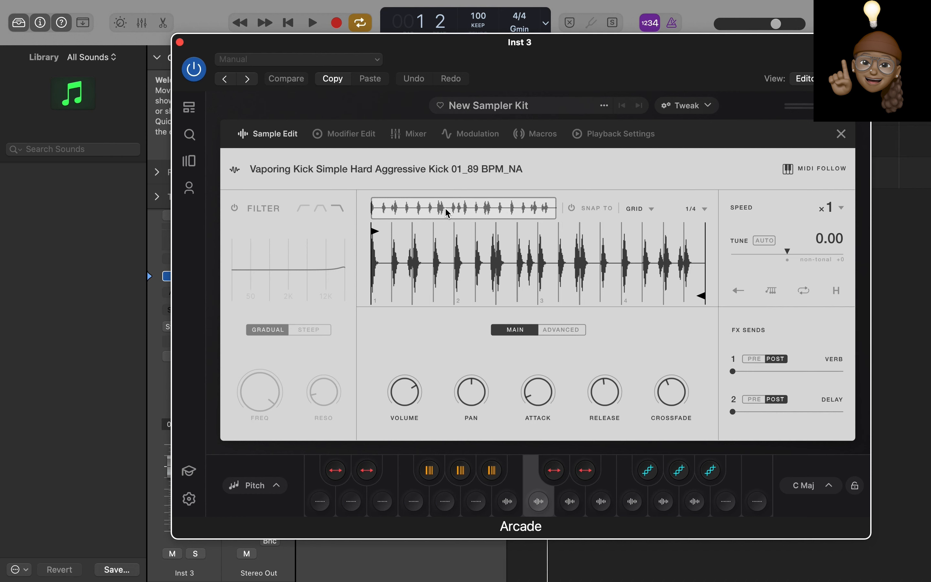
Examine the Vaporing Kick waveform up close, including the gaps between its opening hits, and return to the full-length view.
scroll(445, 207, "up", 5)
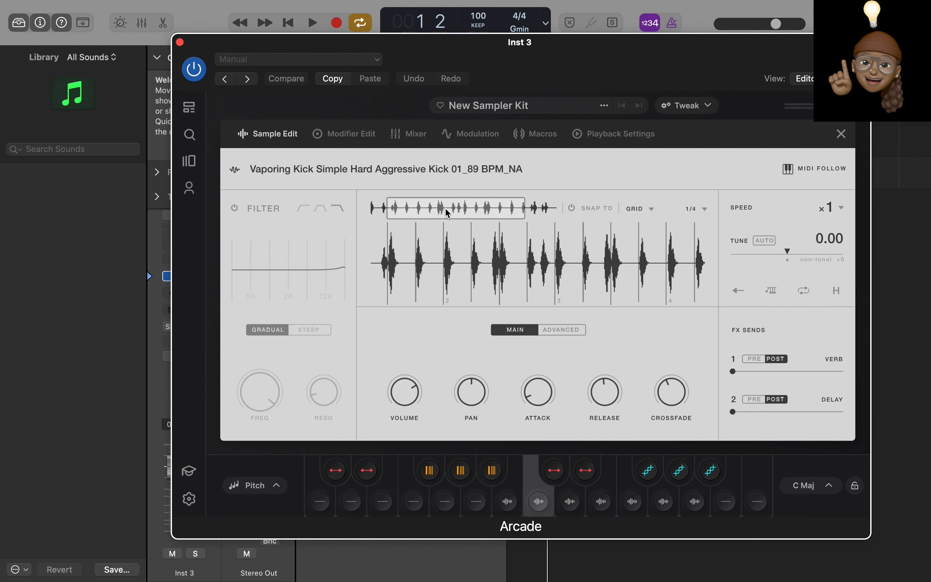
scroll(445, 207, "left", 3)
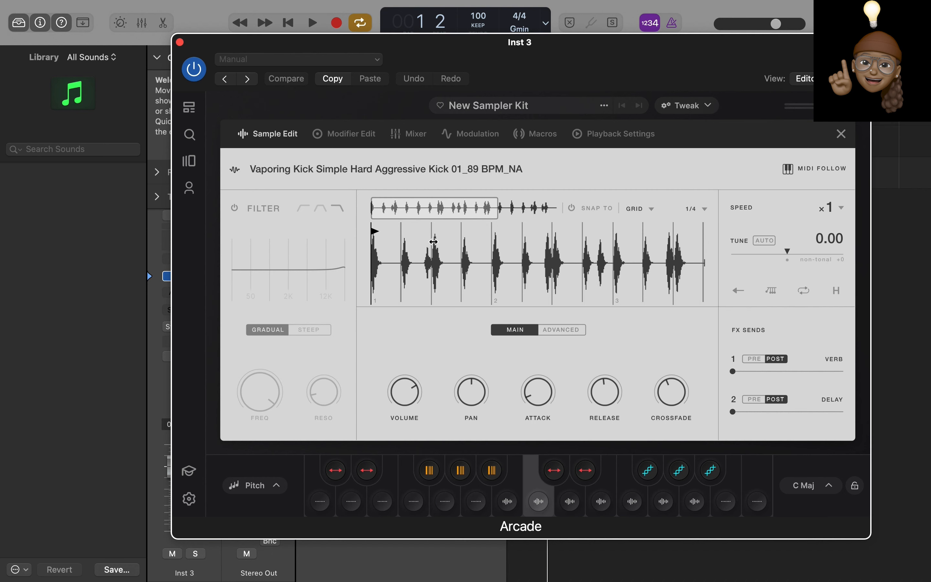
scroll(395, 210, "up", 3)
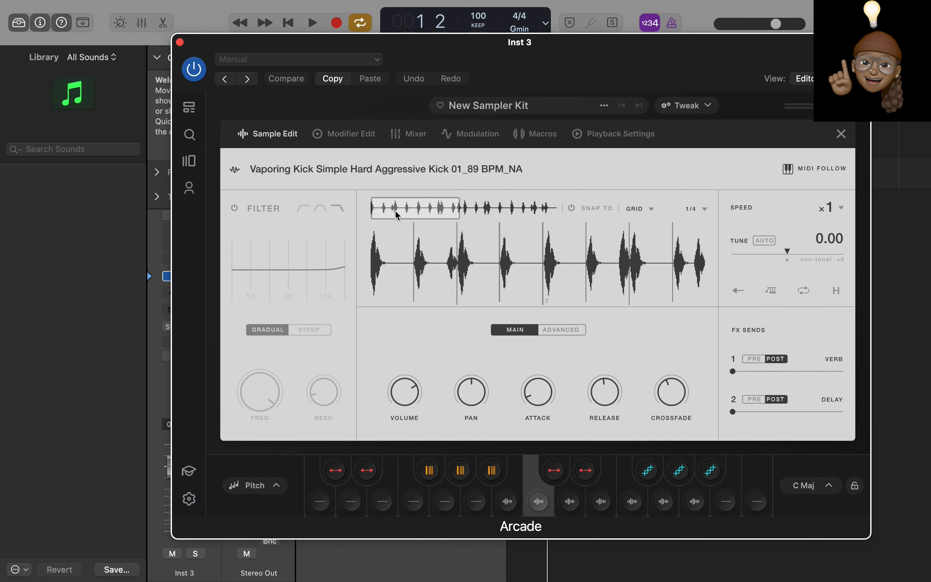
scroll(395, 209, "up", 3)
scroll(394, 210, "right", 4)
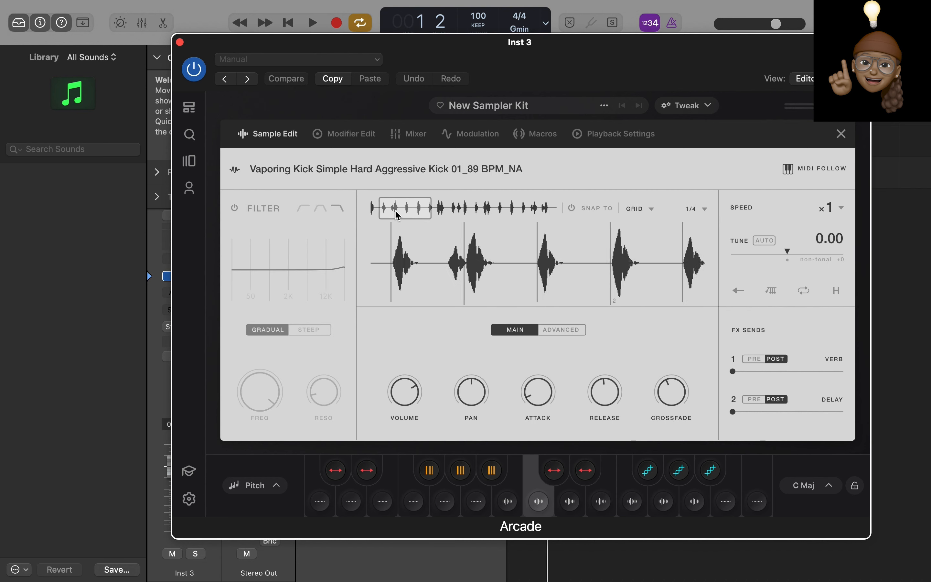
scroll(395, 210, "left", 3)
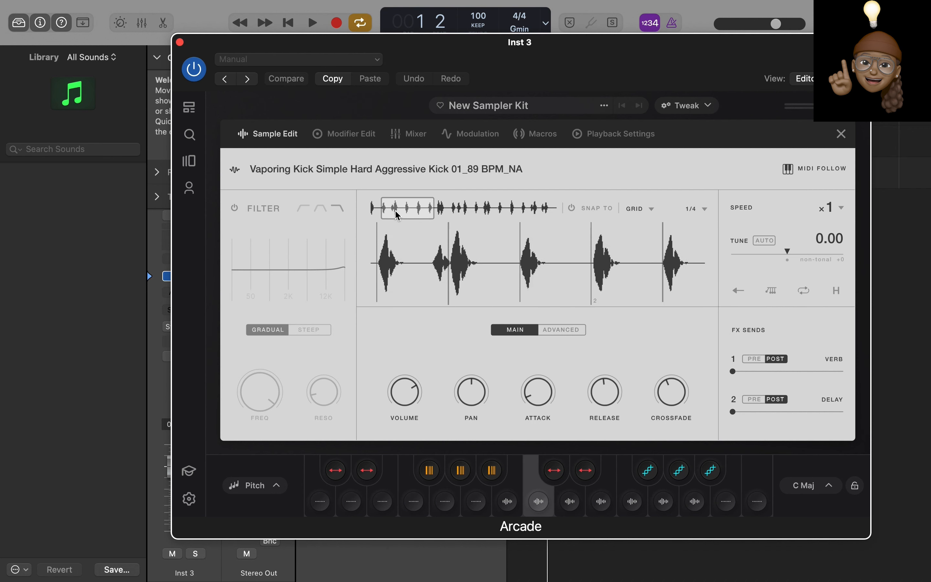
scroll(395, 210, "down", 4)
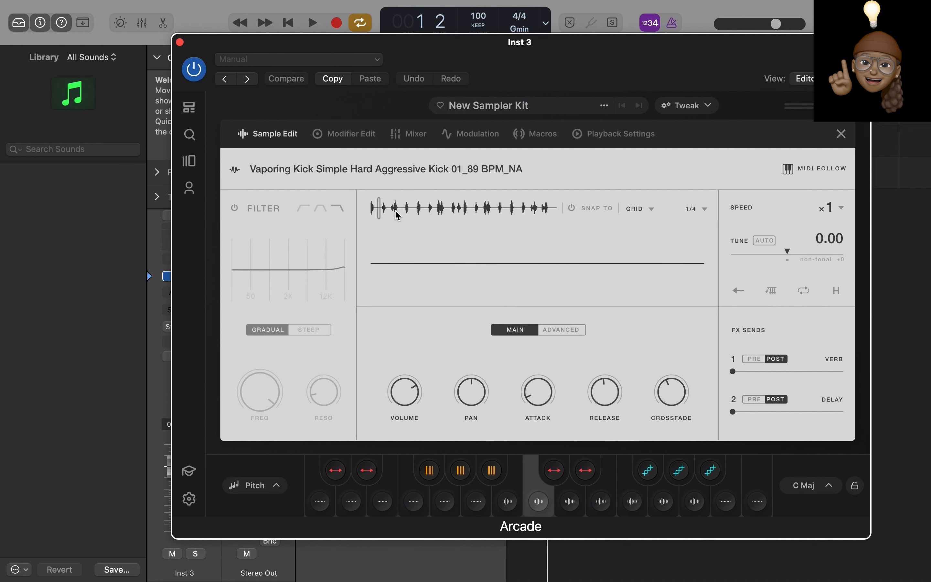
scroll(395, 214, "down", 3)
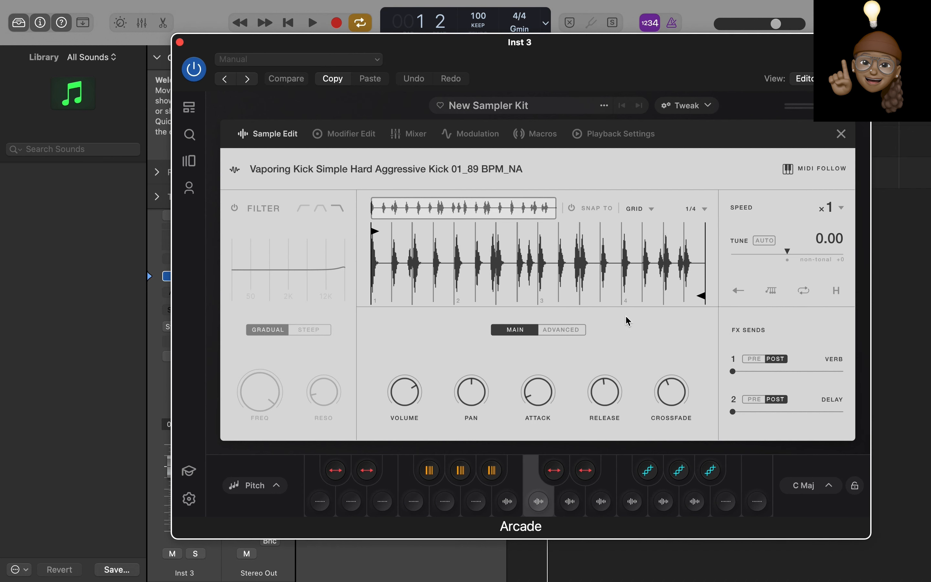
Trim the end of the Vaporing Kick sample to just before its second hit, leaving only the first kick.
mouse_move(702, 290)
left_mouse_down()
mouse_move(708, 296)
mouse_move(540, 297)
mouse_move(392, 277)
left_mouse_up()
scroll(398, 209, "up", 3)
scroll(399, 209, "up", 5)
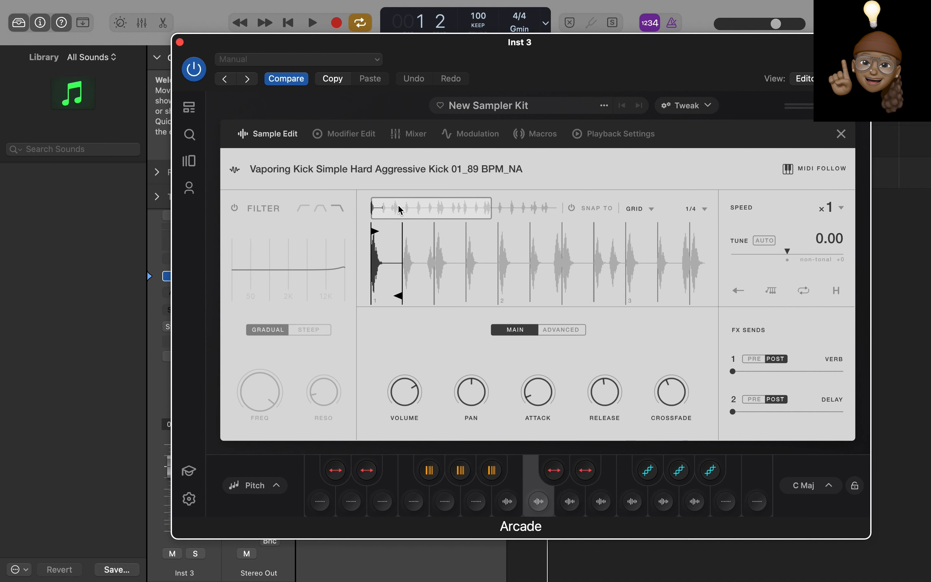
scroll(399, 208, "left", 3)
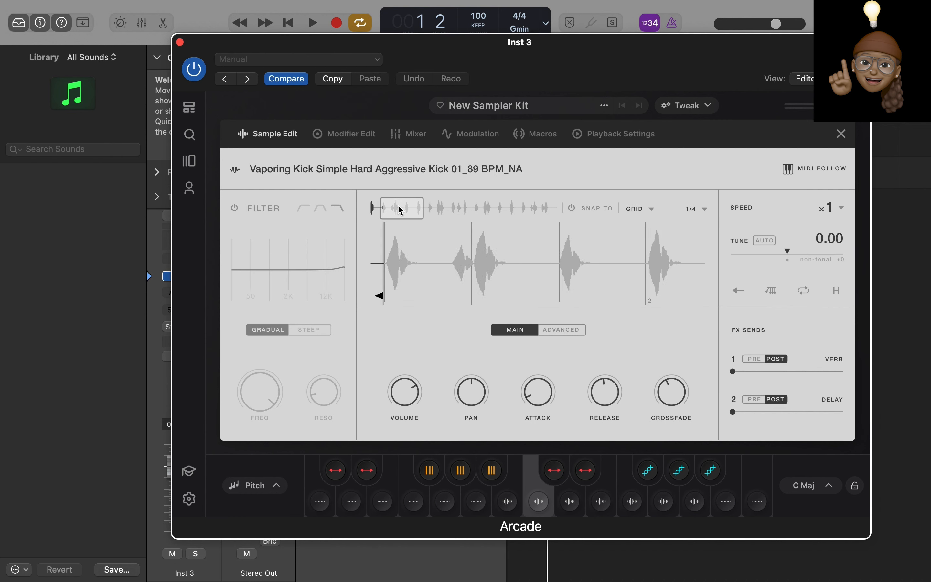
left_click_drag(453, 292, 454, 295)
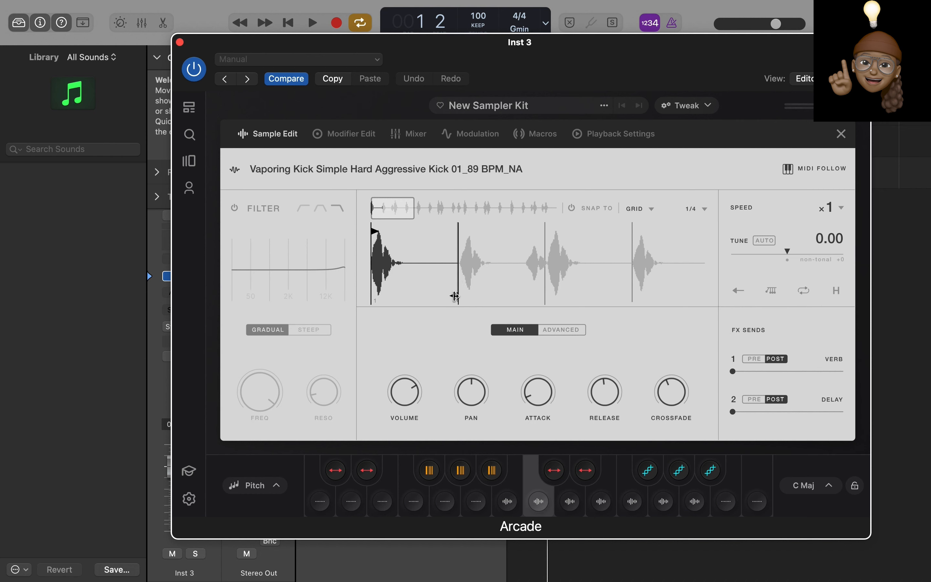
Audition the trimmed Vaporing Kick several times on the eighth white key.
left_click(541, 516)
left_click(541, 516)
left_click(540, 516)
left_click(541, 515)
left_click(541, 516)
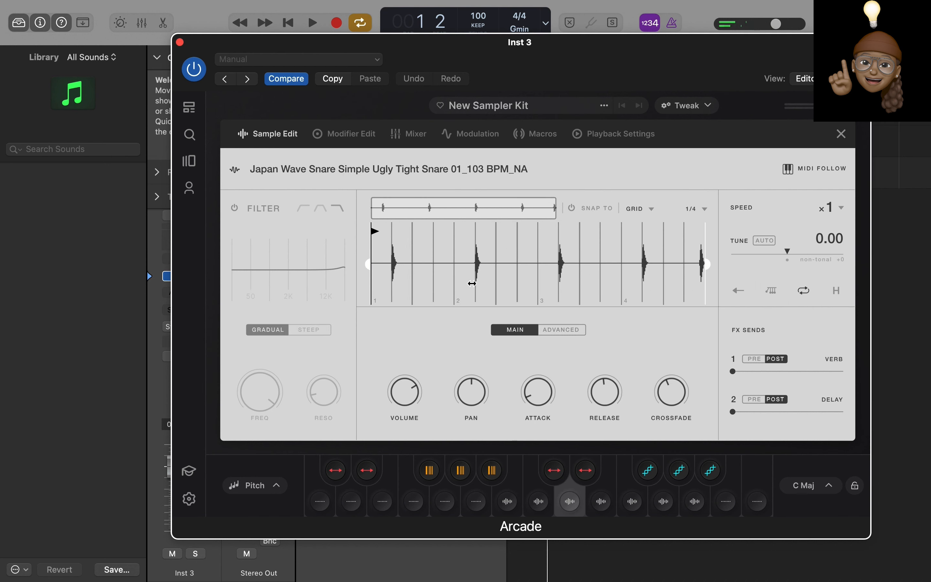
Turn off looping for the Japan Wave Snare sample and trim its playback range to the second snare hit.
left_click(804, 291)
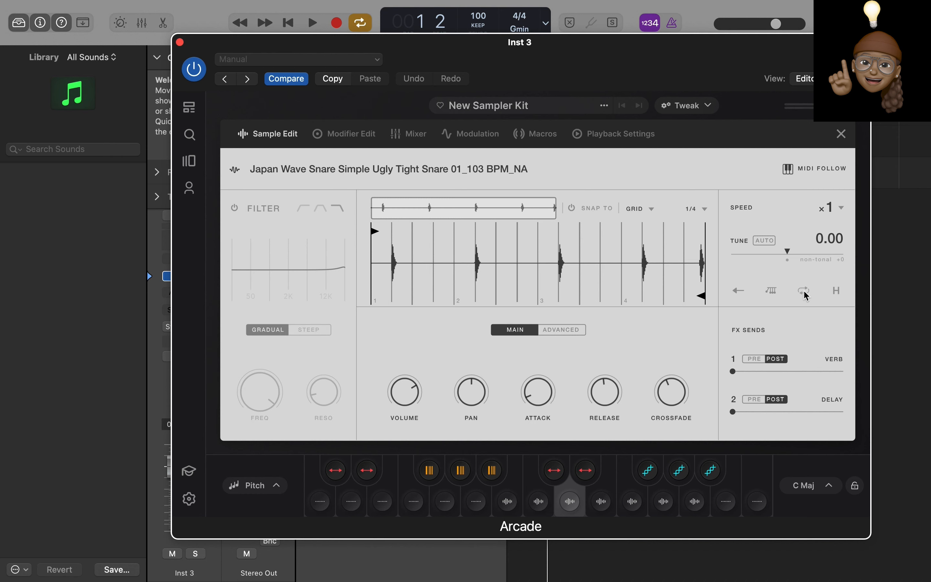
mouse_move(687, 294)
left_mouse_down()
mouse_move(690, 303)
mouse_move(385, 268)
mouse_move(401, 272)
left_mouse_up()
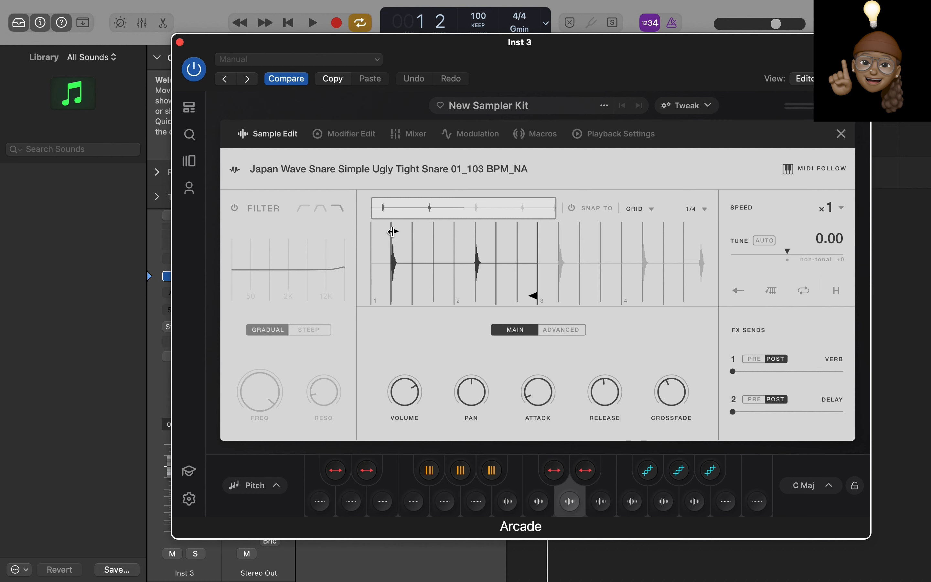
mouse_move(394, 232)
left_mouse_down()
mouse_move(512, 230)
mouse_move(476, 228)
left_mouse_up()
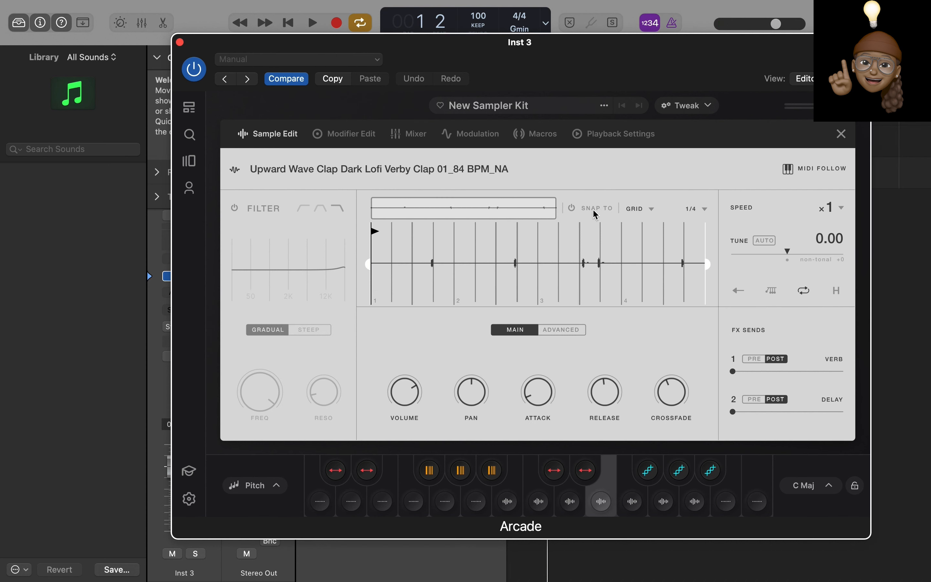
Turn off looping for the Upward Wave Clap sample and trim its playback range around the first clap.
left_click(804, 290)
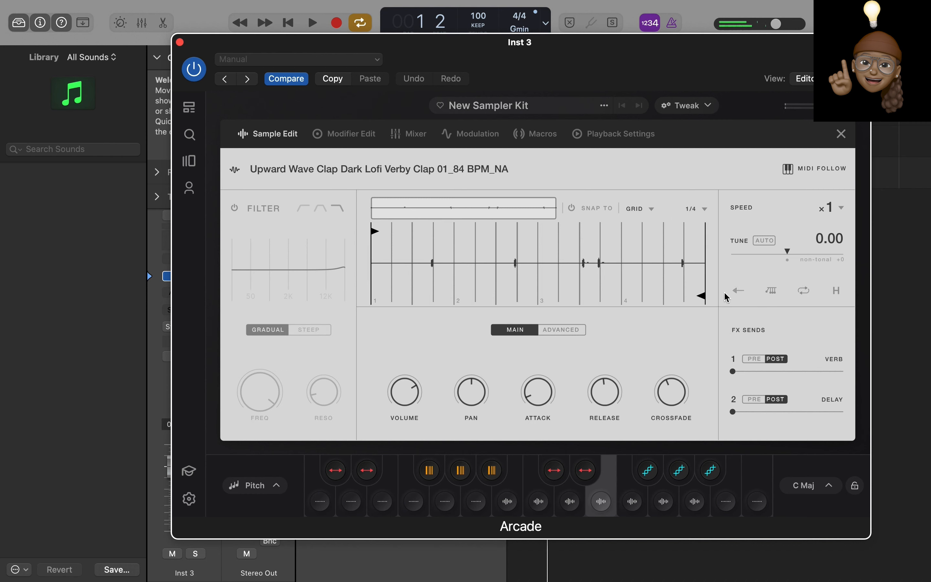
left_click_drag(700, 296, 453, 298)
left_click_drag(380, 236, 425, 237)
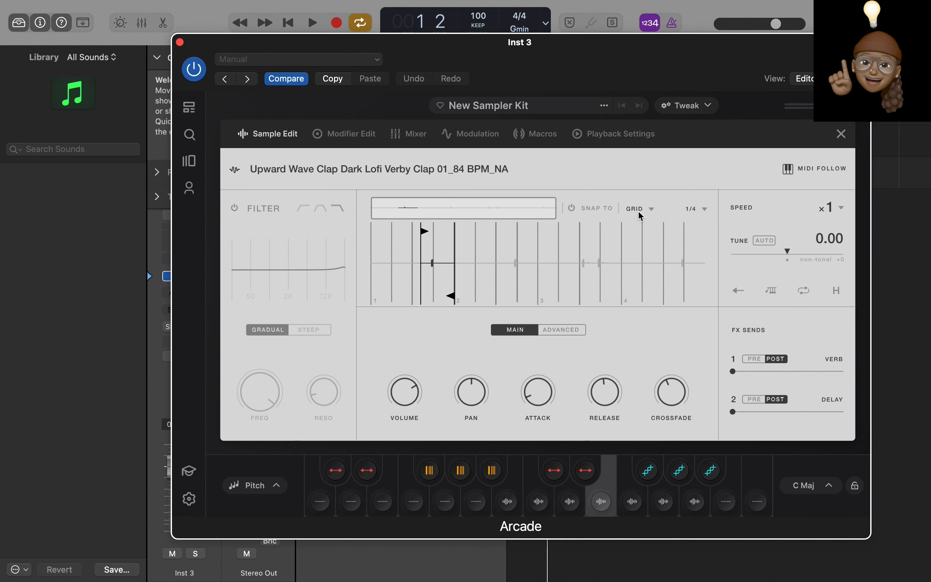
Set the clap sample's grid to 1/16 and move its start marker closer to the first clap.
left_click(704, 208)
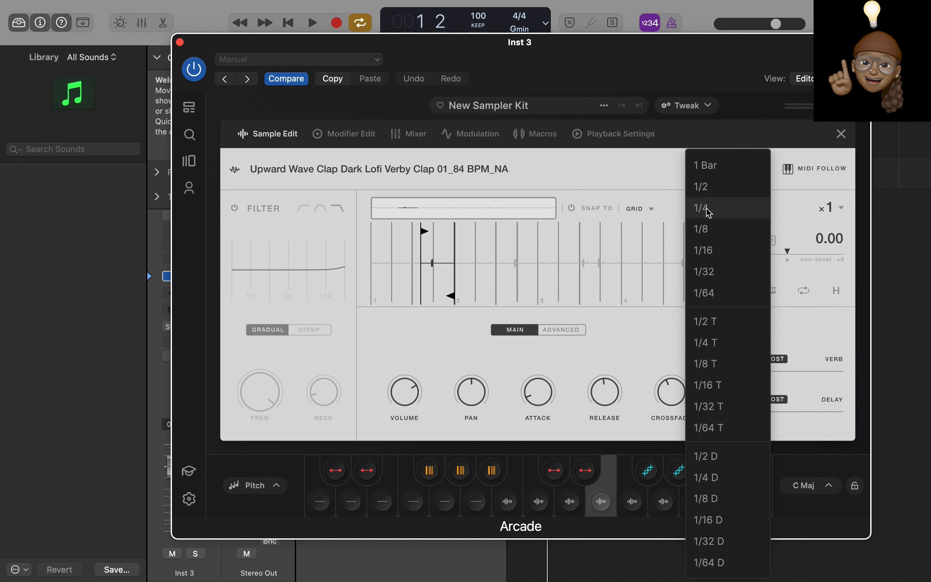
left_click(710, 251)
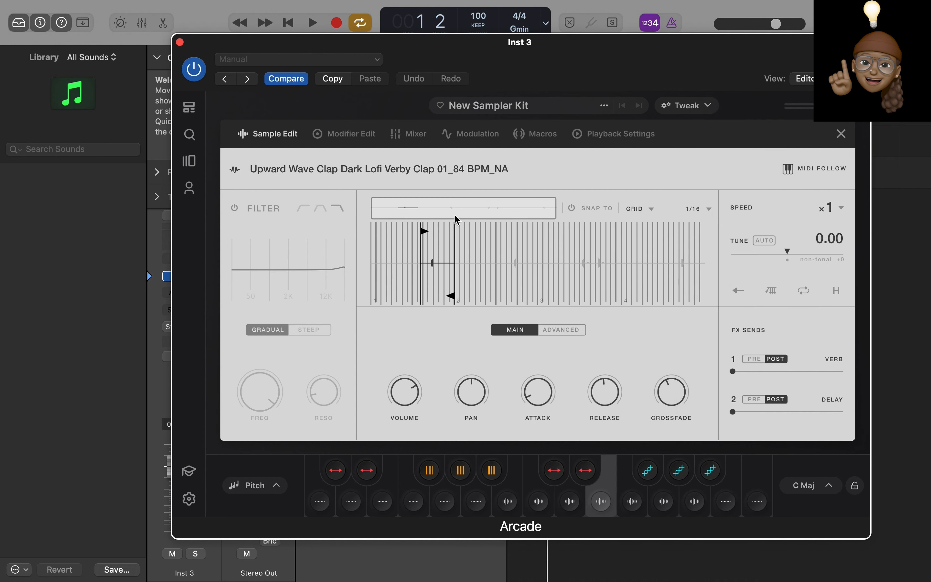
scroll(455, 207, "up", 5)
scroll(456, 208, "up", 4)
scroll(455, 207, "left", 3)
left_click_drag(433, 233, 463, 230)
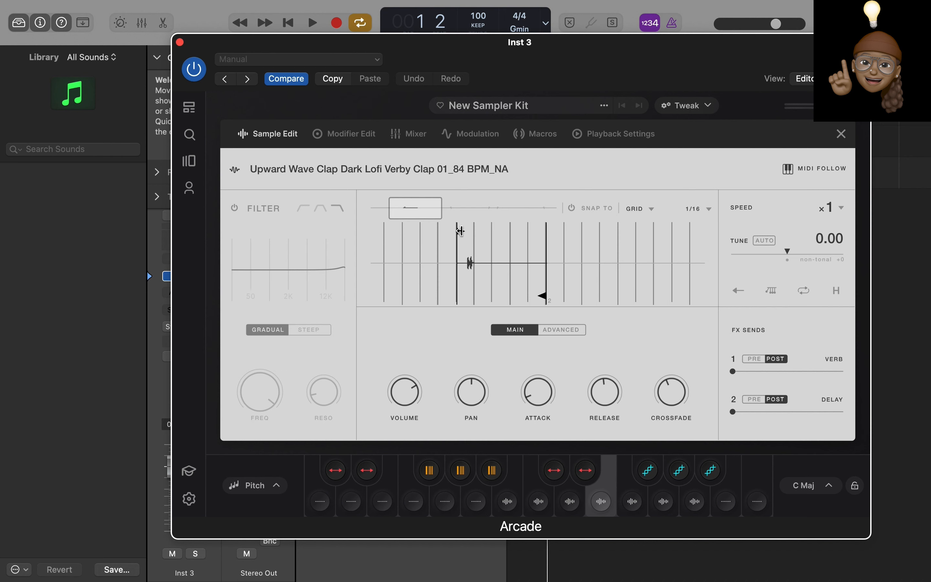
Set the clap sample's grid to 1/64 and fine-tune its start marker to just before the clap's transient.
left_click(707, 209)
left_click(716, 248)
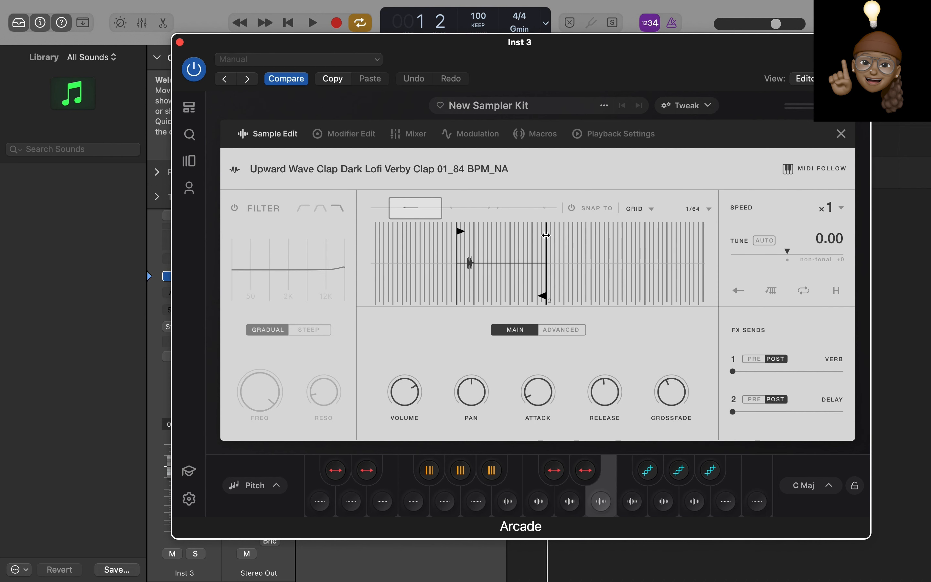
left_click_drag(440, 196, 420, 210)
left_click(452, 230)
left_click_drag(452, 229, 504, 230)
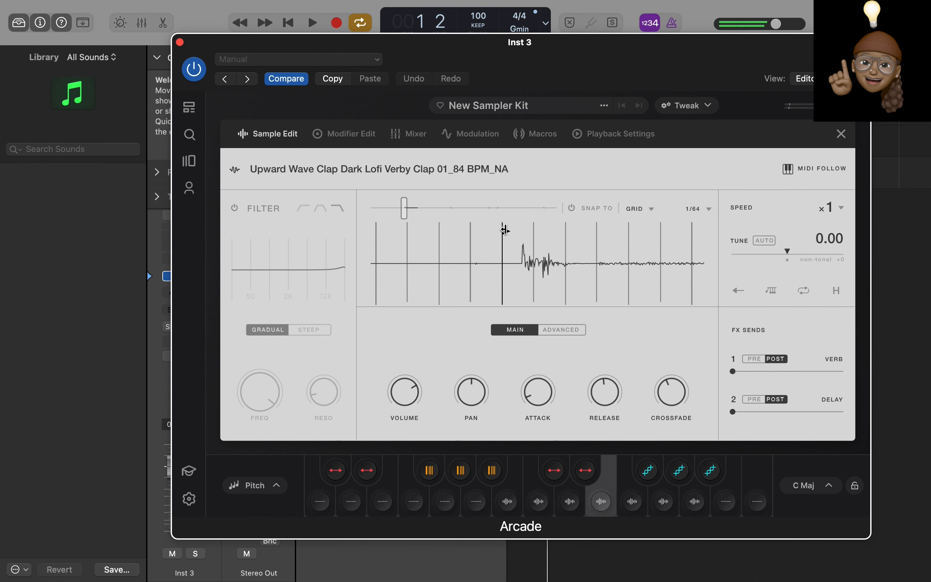
scroll(408, 208, "down", 10)
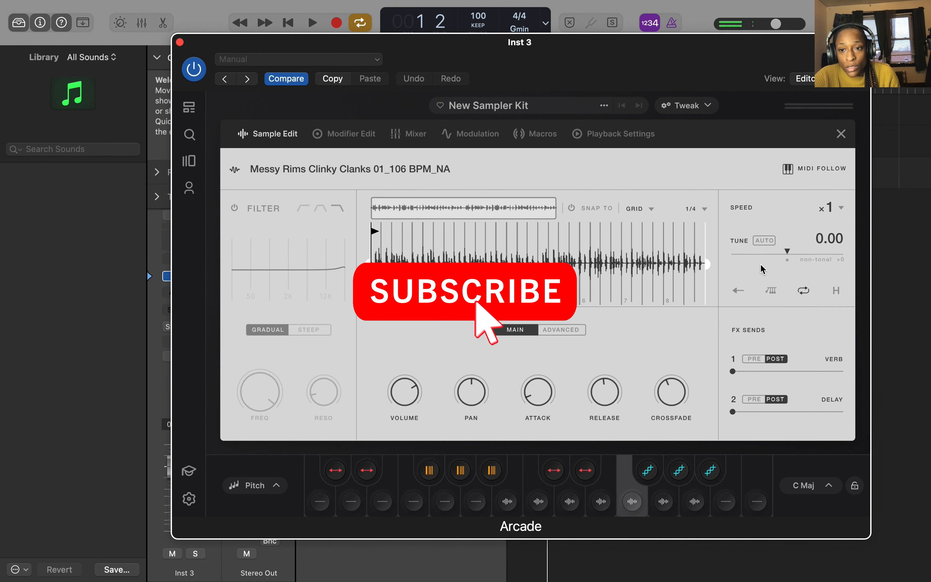
Turn off looping for the Messy Rims Clinky Clanks sample and trim its playback range to a few early hits, starting at the second.
left_click(805, 289)
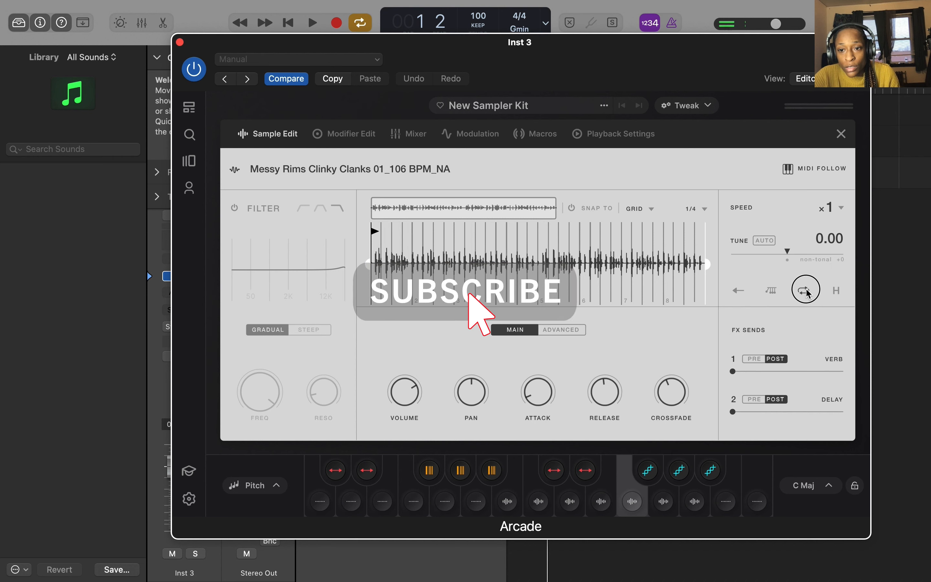
left_click_drag(702, 299, 382, 283)
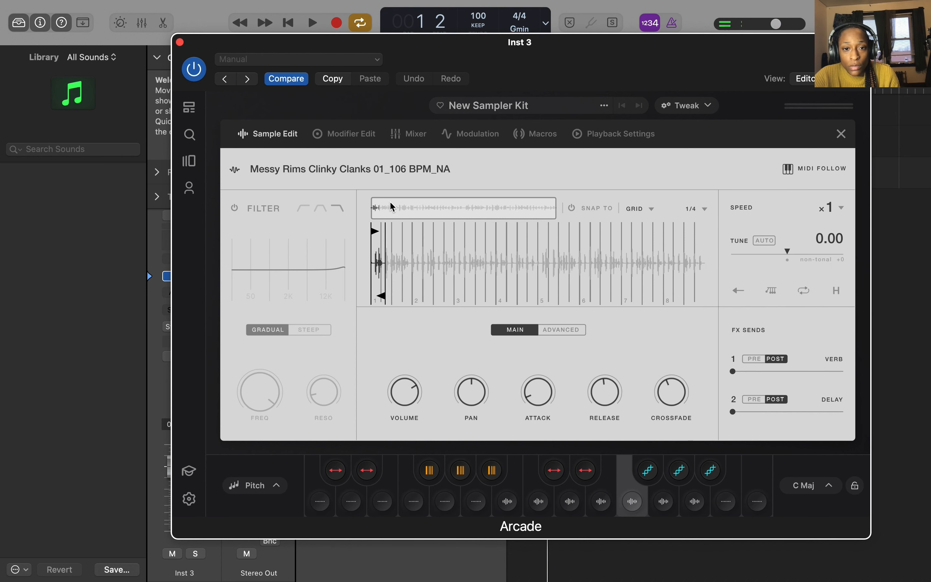
scroll(391, 206, "up", 6)
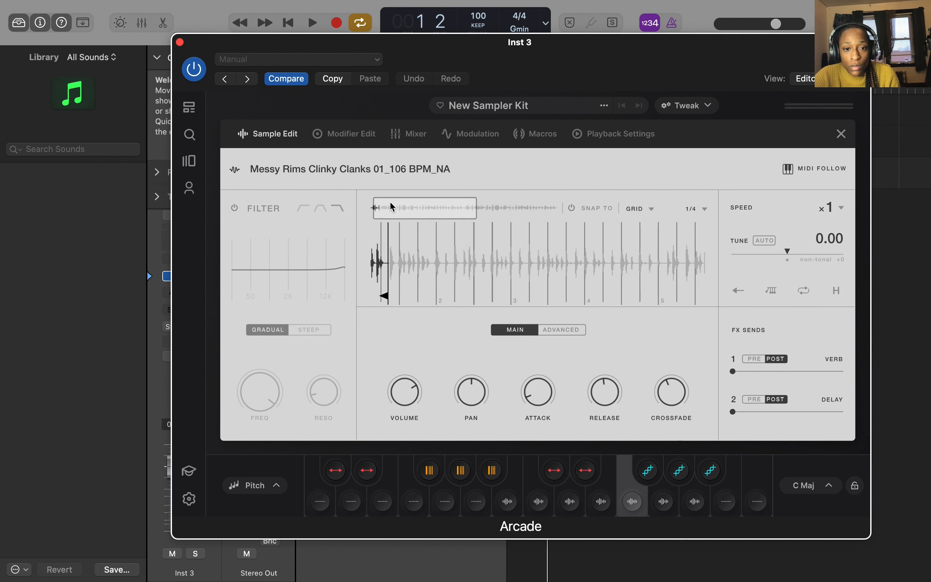
scroll(391, 207, "up", 3)
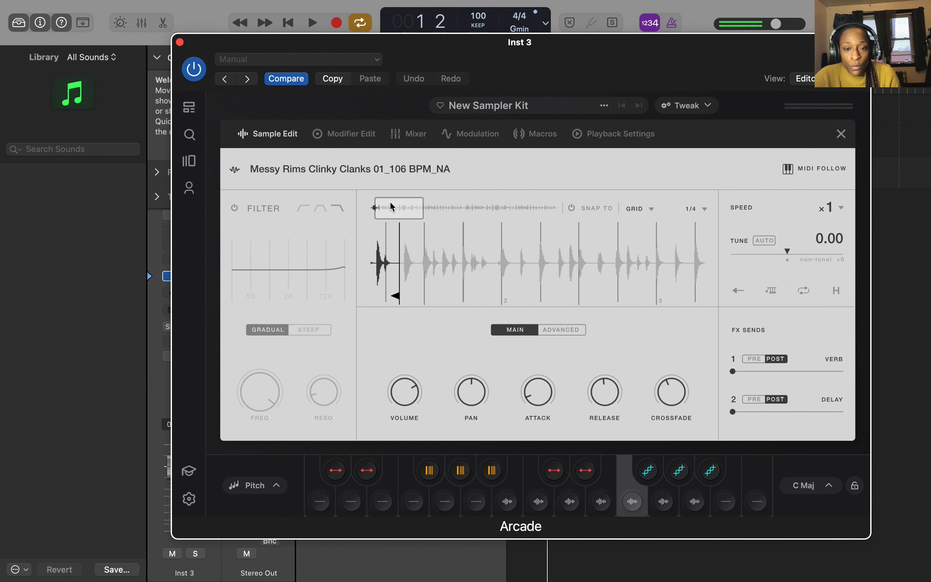
scroll(392, 207, "left", 2)
left_click_drag(374, 233, 391, 232)
Set the Messy Rims sample's grid to 1/16 and align its start marker with the grid line at the second hit.
left_click(705, 208)
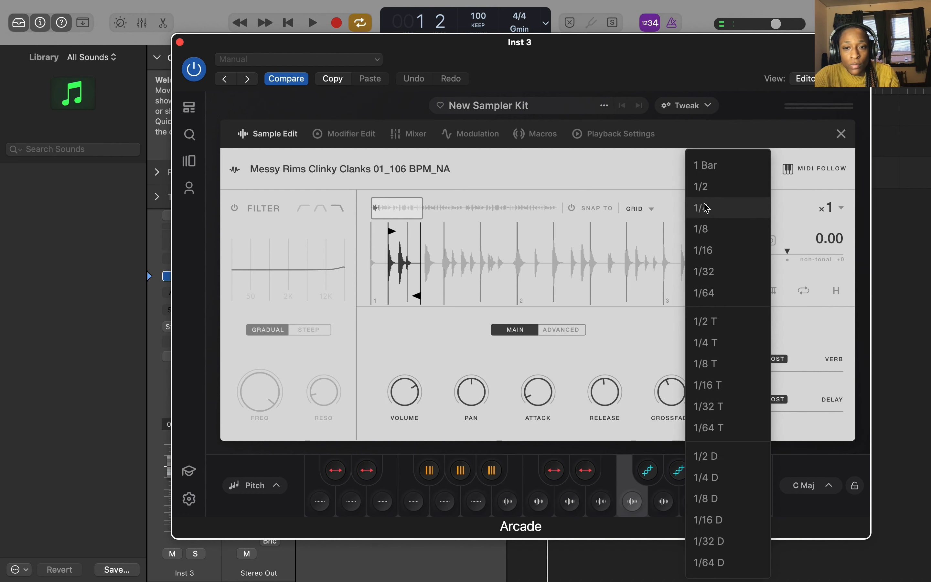
left_click(712, 246)
scroll(400, 210, "up", 3)
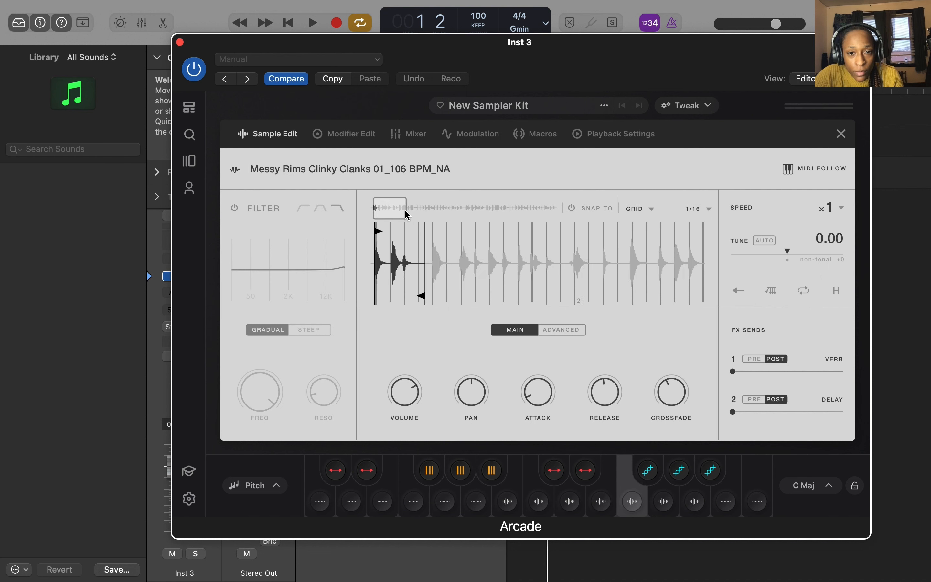
scroll(407, 214, "left", 3)
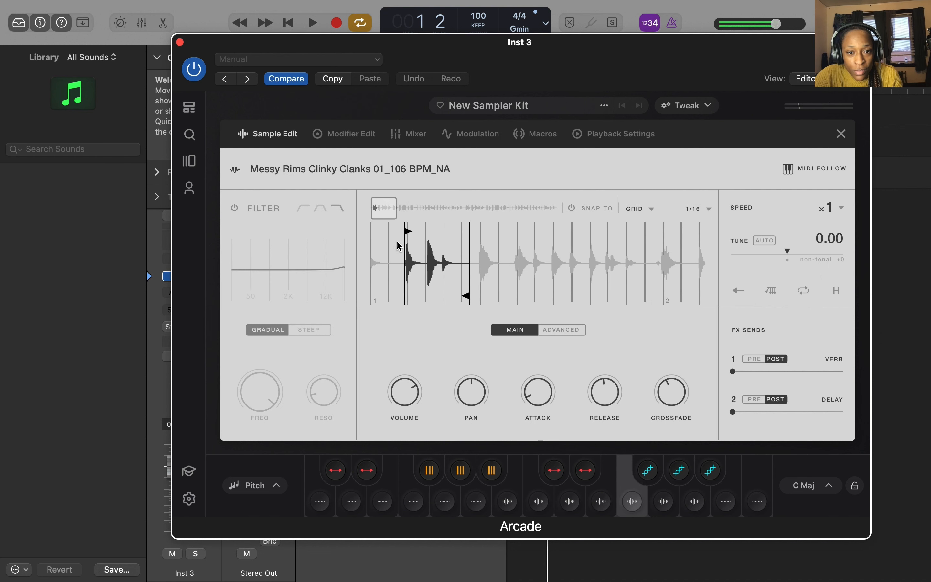
left_click_drag(406, 233, 410, 233)
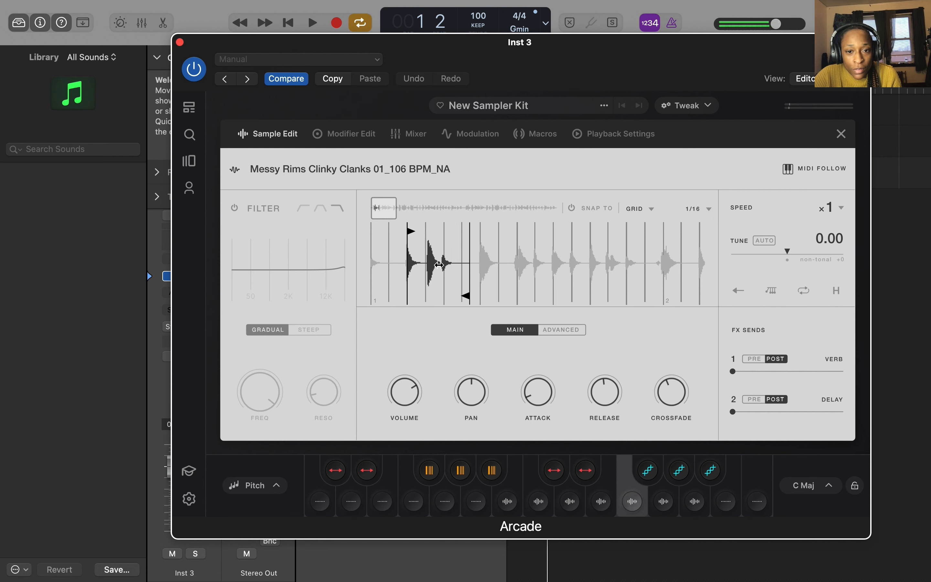
Adjust the Messy Rims markers to start at the louder third hit and end three sixteenths after it, just before the next strong hit.
left_click_drag(473, 301, 429, 293)
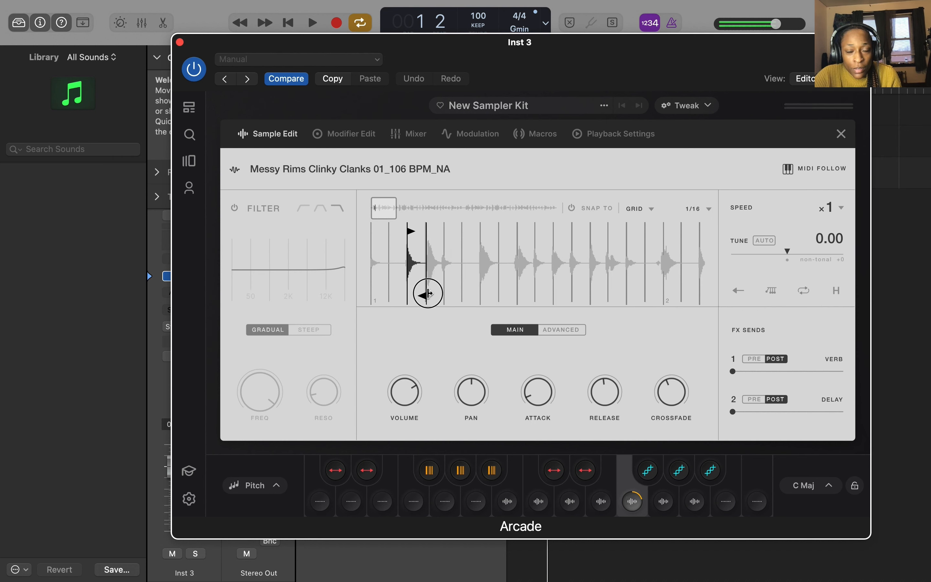
left_click_drag(429, 293, 442, 292)
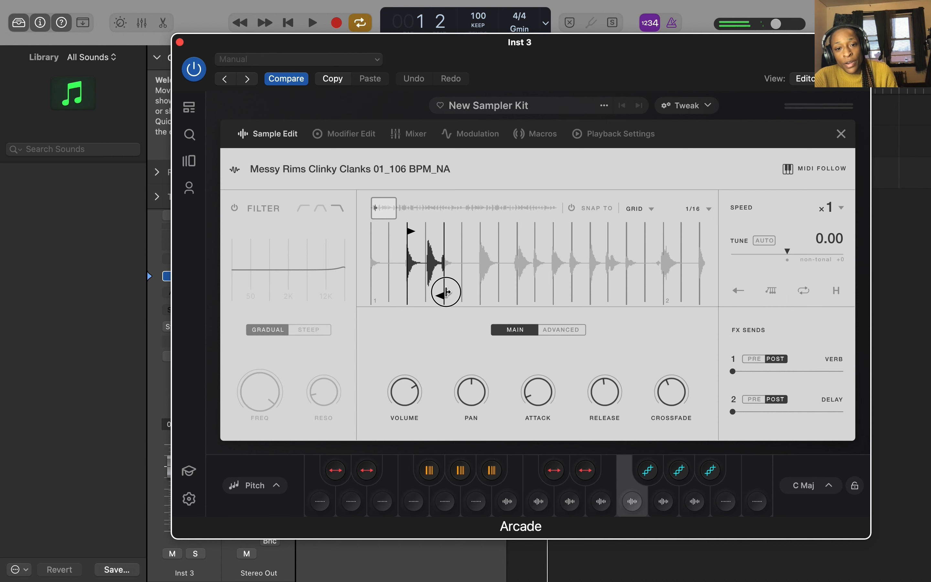
left_click_drag(443, 292, 452, 291)
left_click_drag(407, 232, 426, 230)
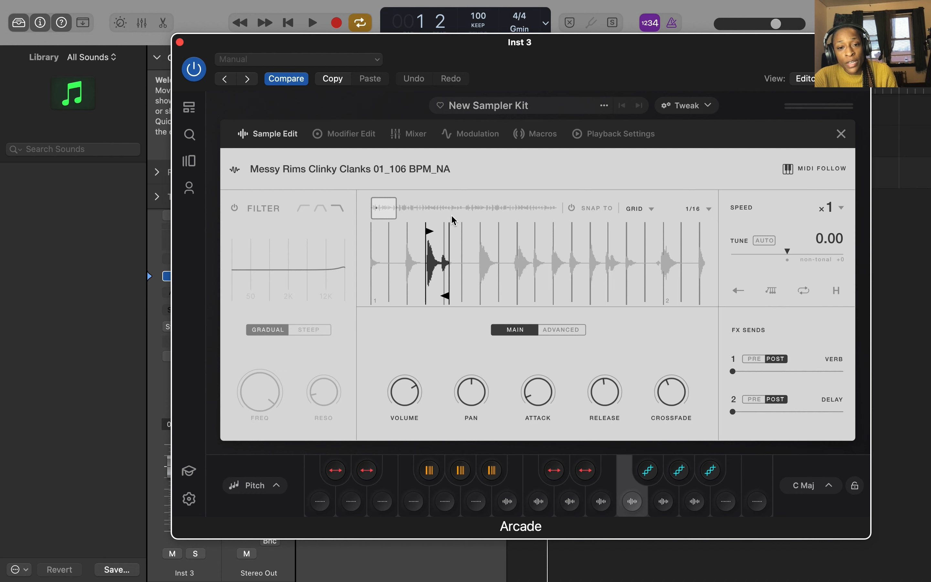
left_click_drag(447, 296, 462, 294)
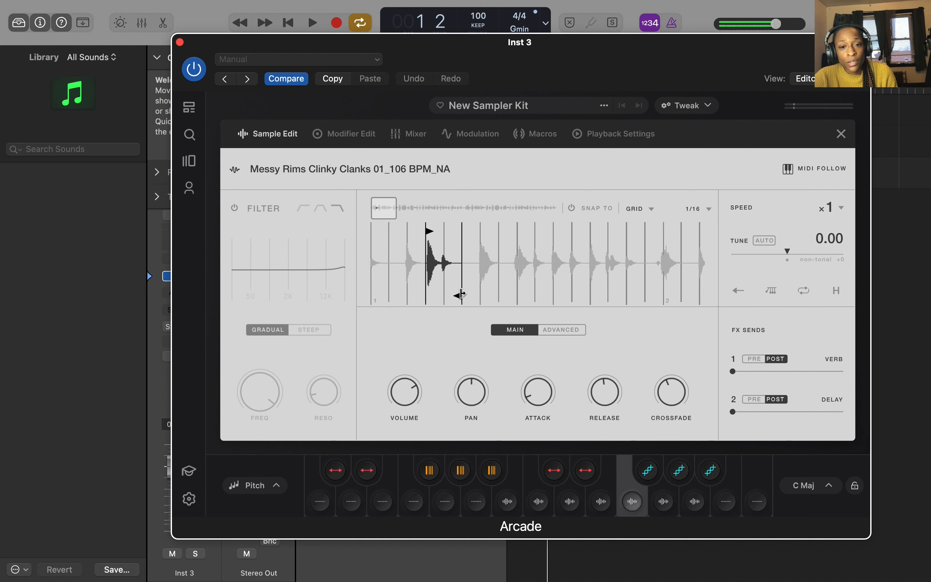
left_click_drag(462, 295, 480, 294)
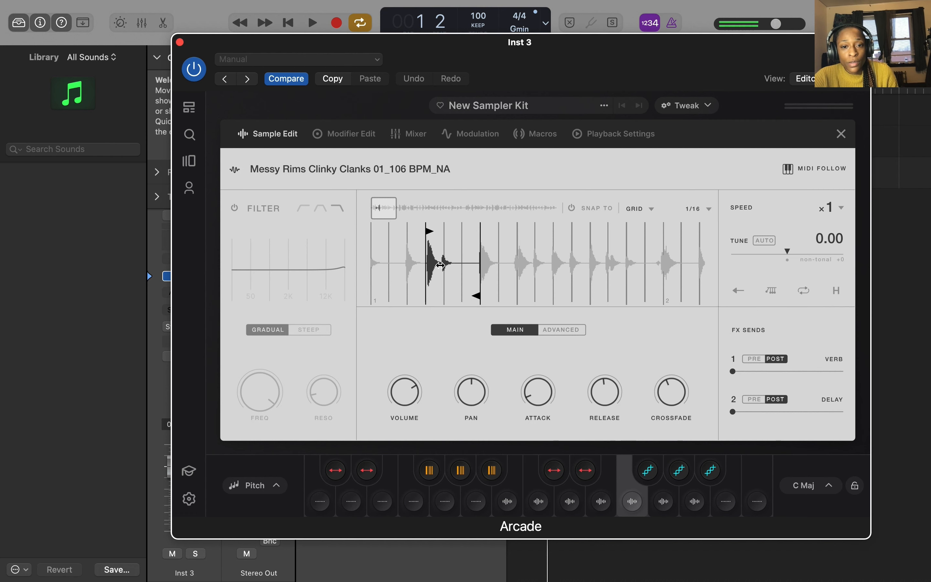
Shift the Messy Rims playback range to the first hit, ending two sixteenths in, and slightly raise the Dark Lofi Verby Clap's volume.
left_click_drag(437, 253, 390, 252)
left_click_drag(423, 297, 407, 295)
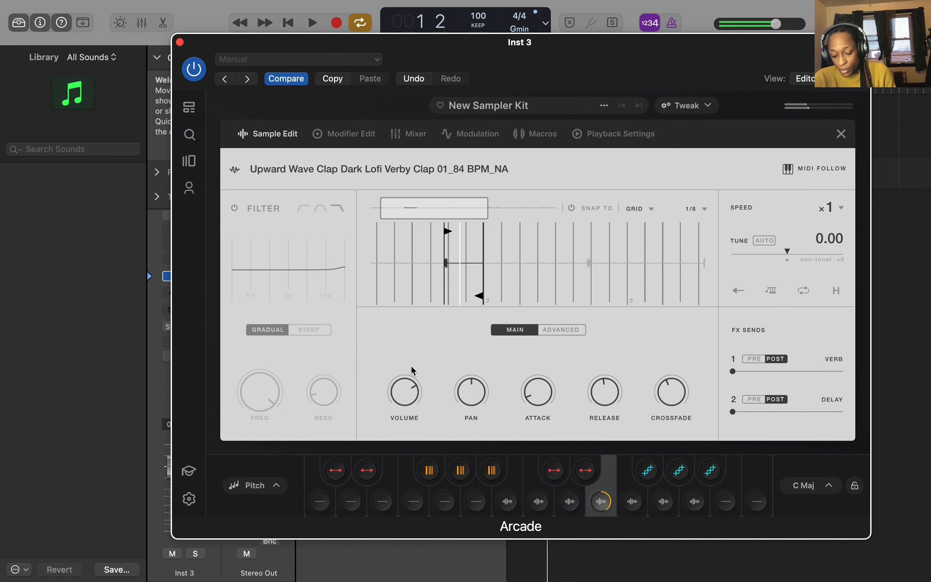
left_click_drag(410, 396, 405, 385)
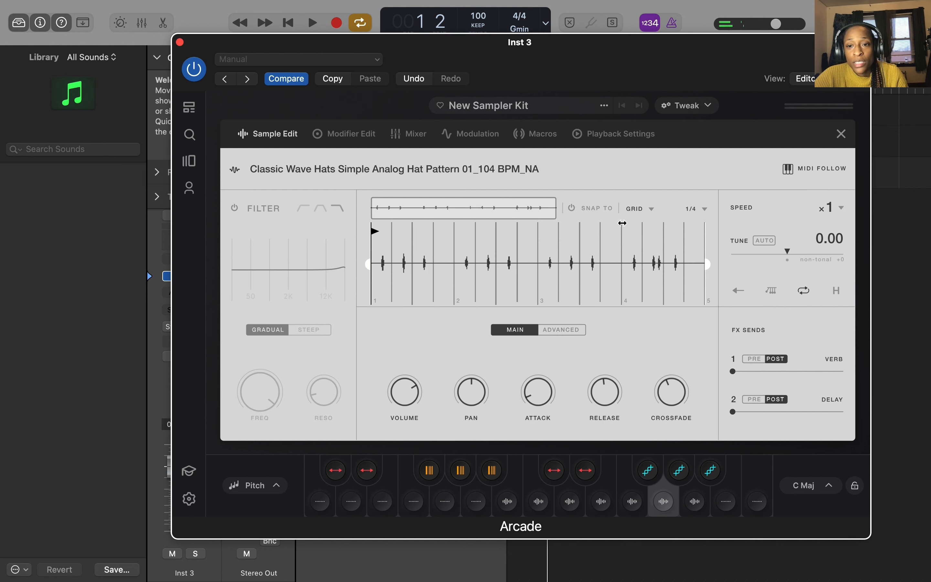
Turn off looping for the Classic Wave Hats sample and trim its playback range to the first hat hit.
left_click(805, 292)
left_click_drag(705, 292, 402, 294)
left_click_drag(373, 234, 383, 233)
Fine-tune the Classic Wave Hats start marker to sit right at the first hit's transient.
scroll(502, 203, "up", 3)
scroll(502, 204, "left", 2)
scroll(501, 204, "up", 3)
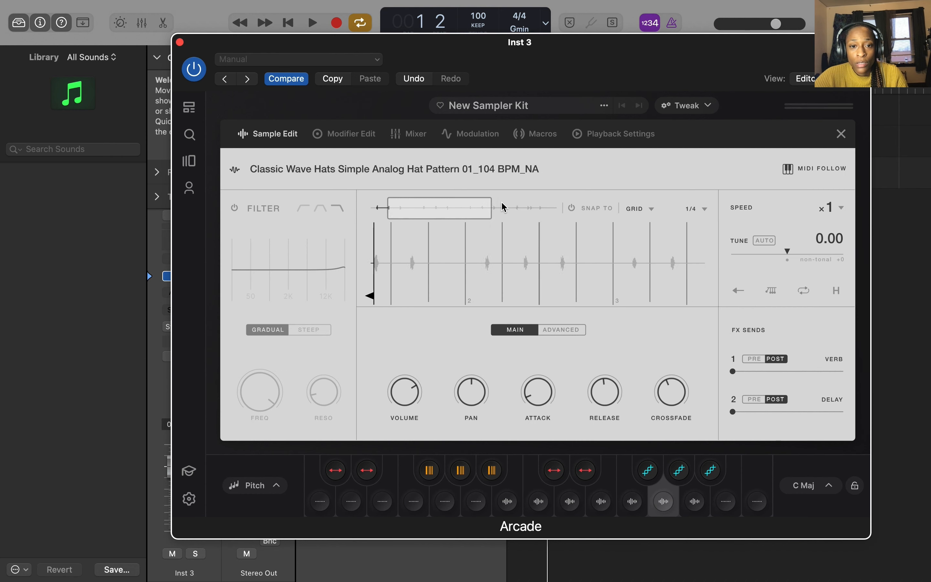
scroll(437, 212, "up", 3)
scroll(437, 212, "up", 3)
scroll(436, 211, "left", 2)
left_click_drag(391, 231, 398, 230)
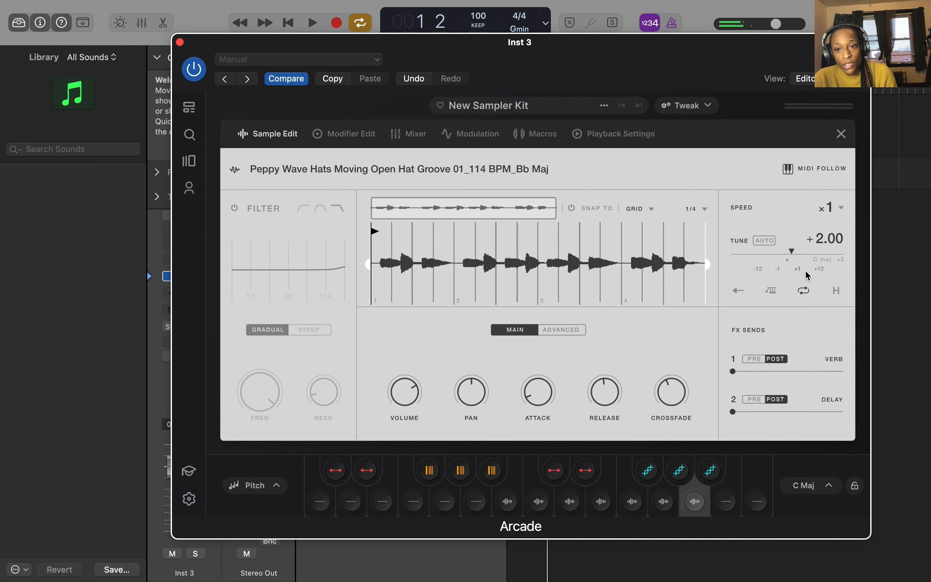
Turn off looping for the Peppy Wave open hat sample and trim its playback range to the louder second hit.
left_click(807, 292)
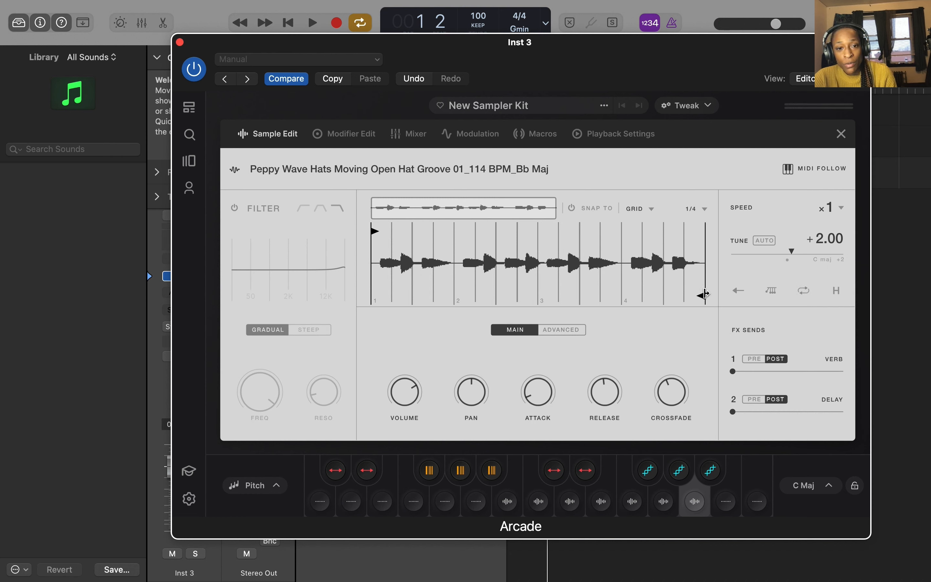
mouse_move(704, 294)
left_mouse_down()
mouse_move(461, 285)
mouse_move(400, 272)
left_mouse_up()
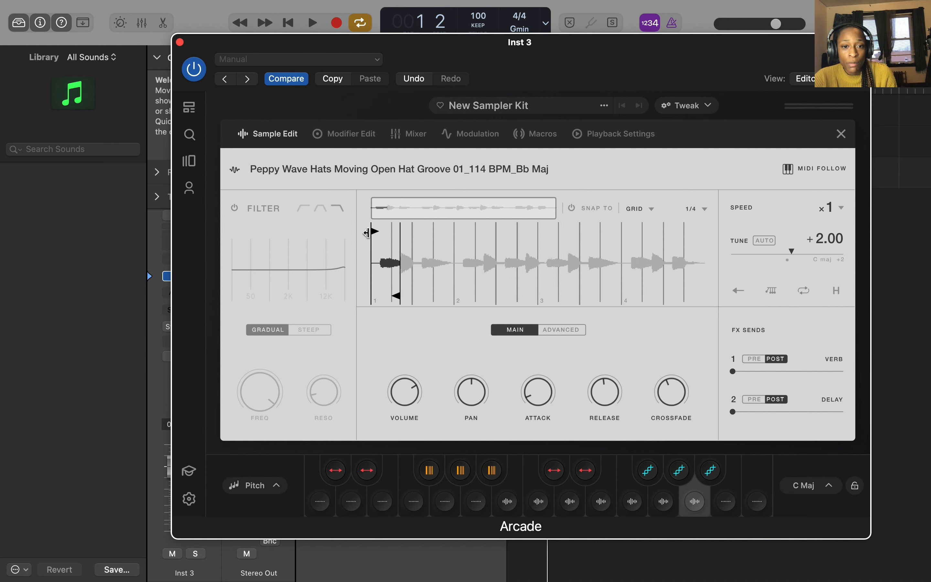
left_click_drag(372, 230, 380, 230)
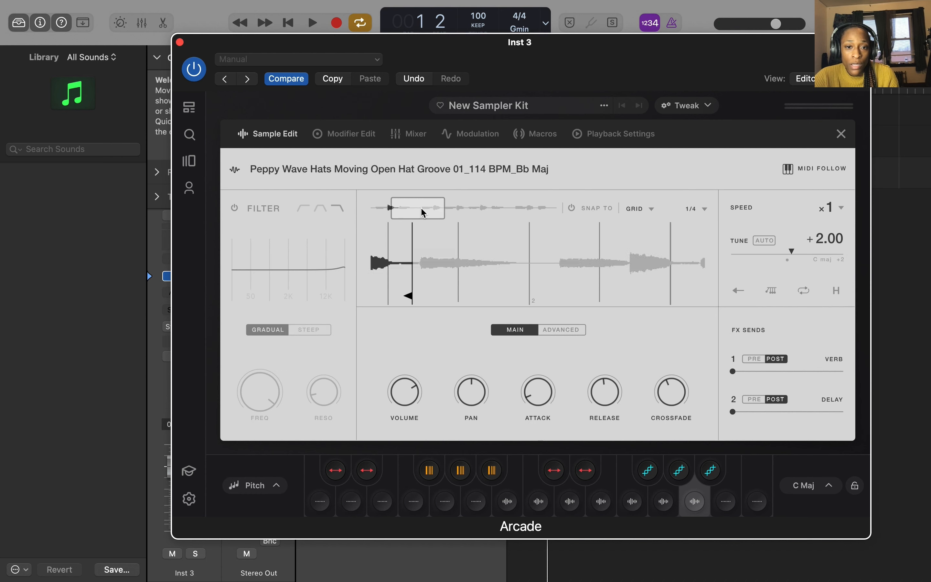
Fine-tune the Peppy Wave open hat's start marker to the exact transient of the louder hit.
scroll(421, 209, "left", 3)
scroll(421, 209, "up", 4)
scroll(422, 212, "up", 2)
scroll(398, 208, "left", 3)
scroll(398, 208, "up", 1)
left_click_drag(405, 231, 413, 231)
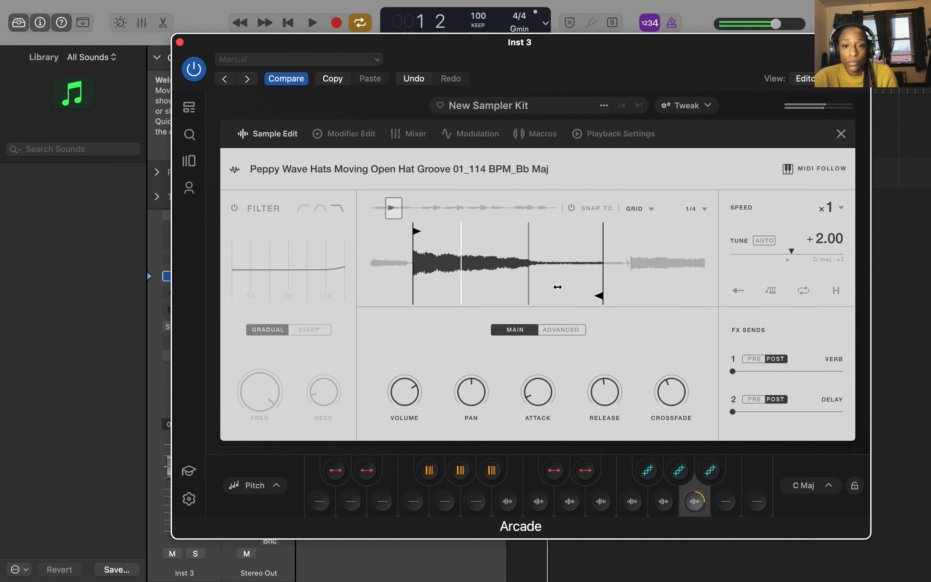
Shift the Growing Wave Snare's whole playback range along the waveform to the next hit.
left_click_drag(436, 287, 410, 285)
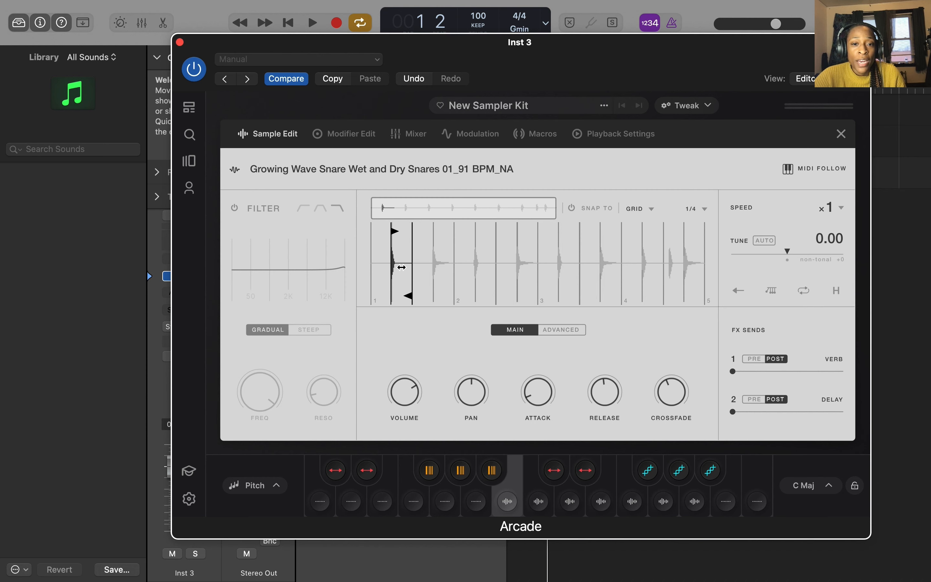
left_click_drag(402, 267, 443, 267)
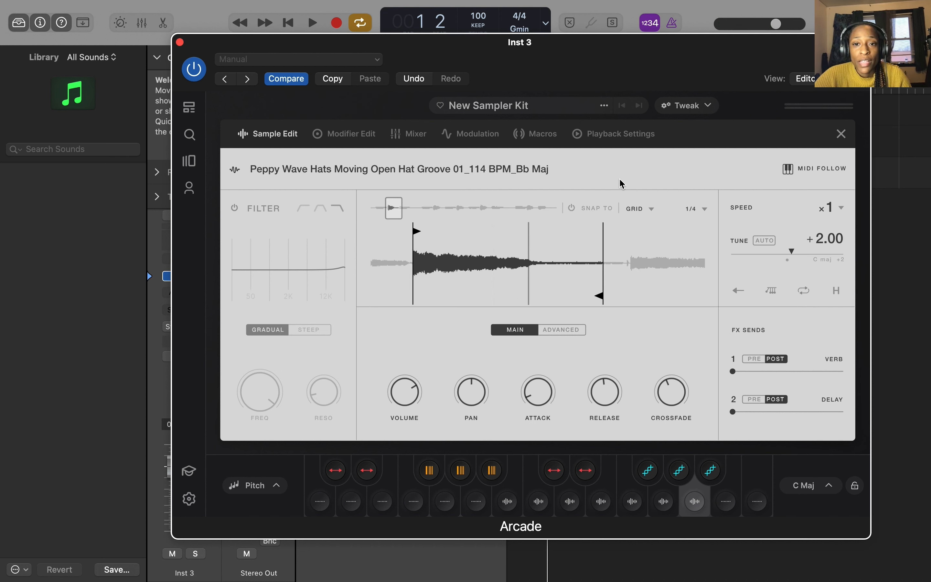
Save the sampler kit as "Chilled Cat" with the description "Lofi Drum Kit Using Taped".
left_click(604, 106)
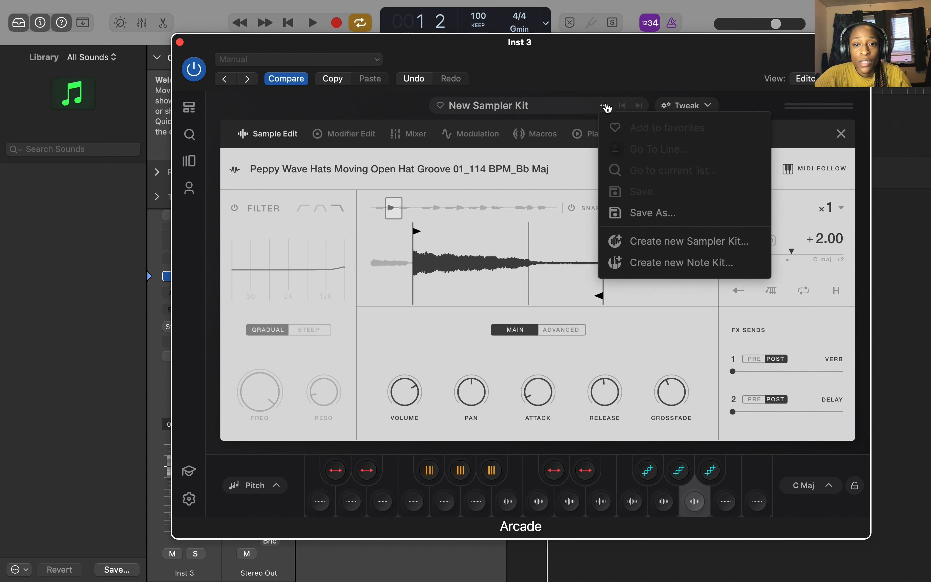
left_click(645, 212)
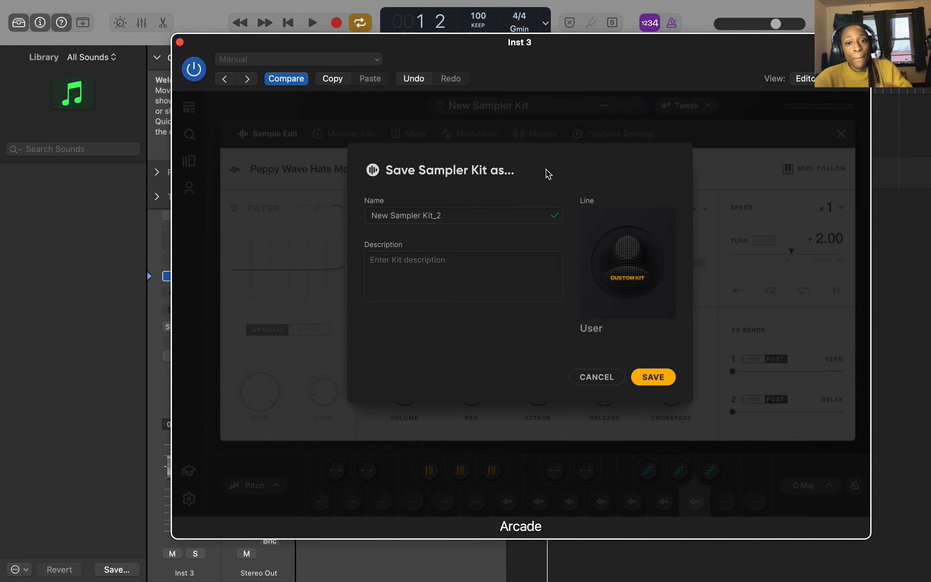
triple_click(465, 212)
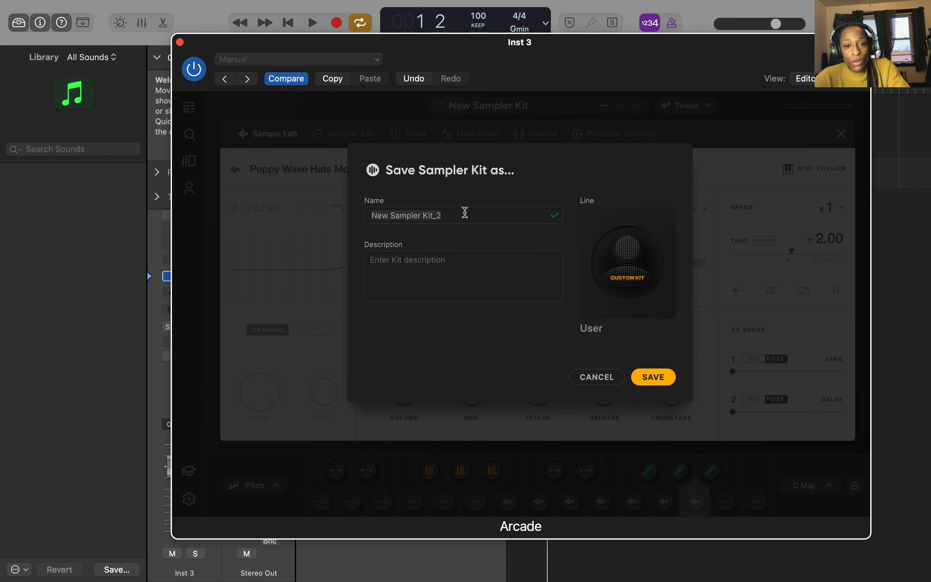
type("Chilled Cat")
left_click(447, 265)
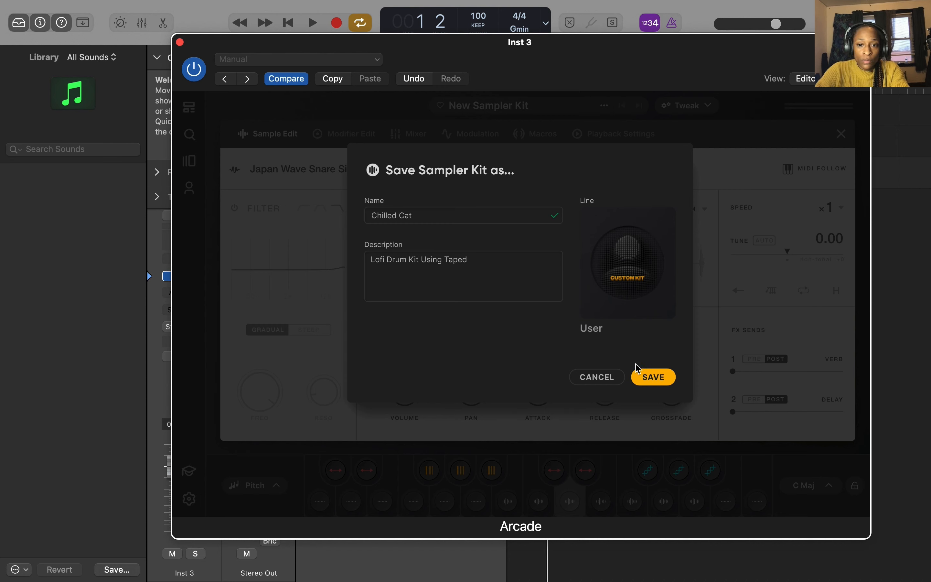
left_click(662, 381)
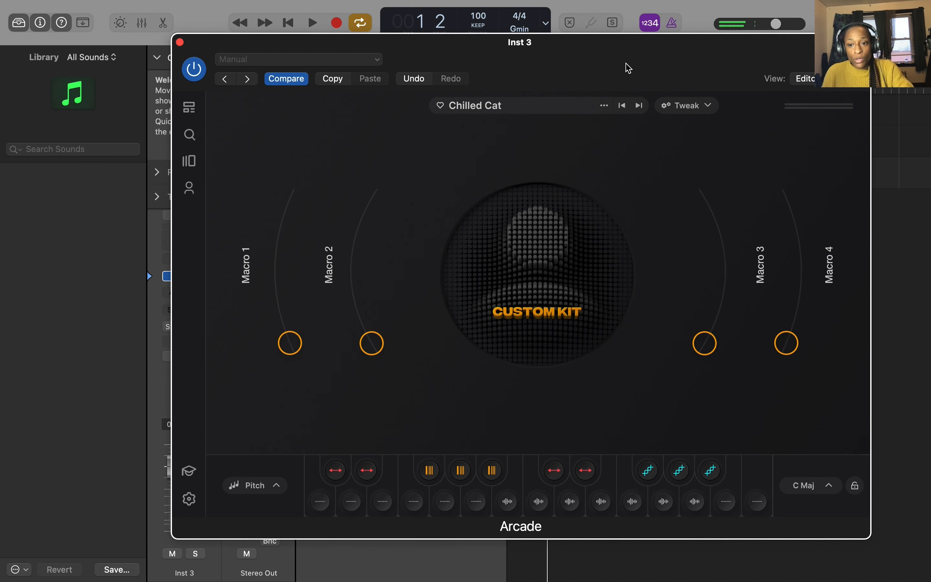
Fine-tune the Japan Wave Snare's start marker to just before the snare's transient.
left_click_drag(629, 69, 597, 226)
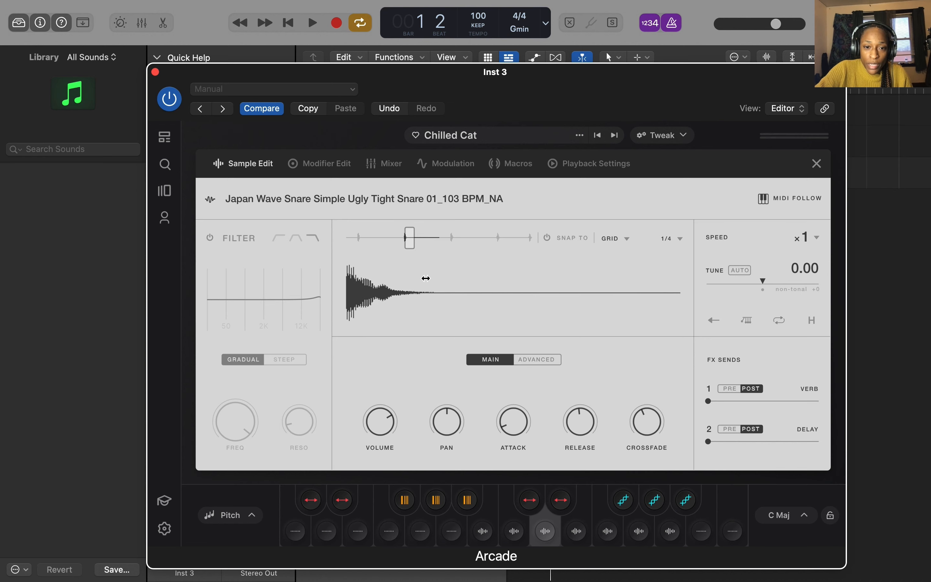
scroll(426, 278, "left", 3)
left_click_drag(379, 263, 381, 262)
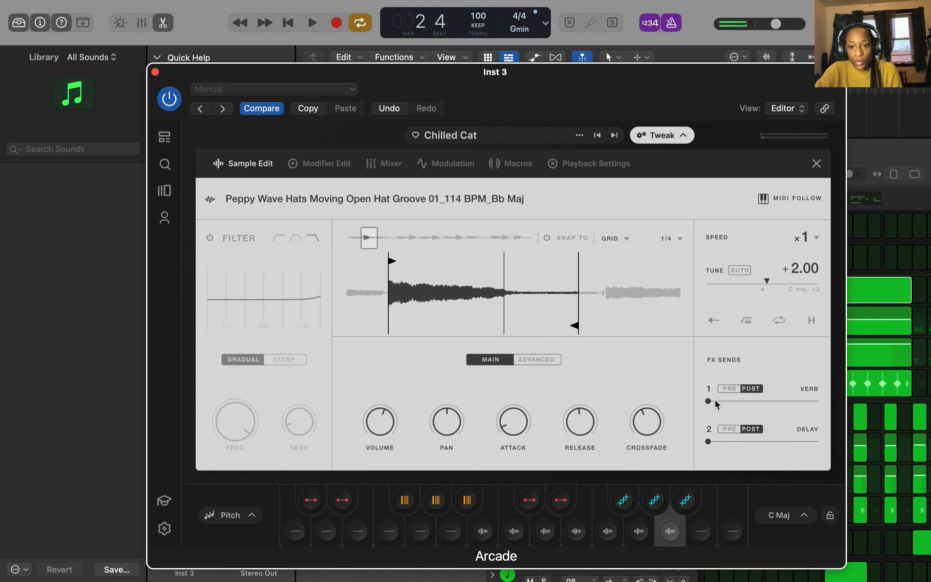
Raise the Peppy Wave open hat's reverb send and set the Classic Wave Hats high-pass filter to about 8715 Hz.
left_click_drag(711, 402, 733, 403)
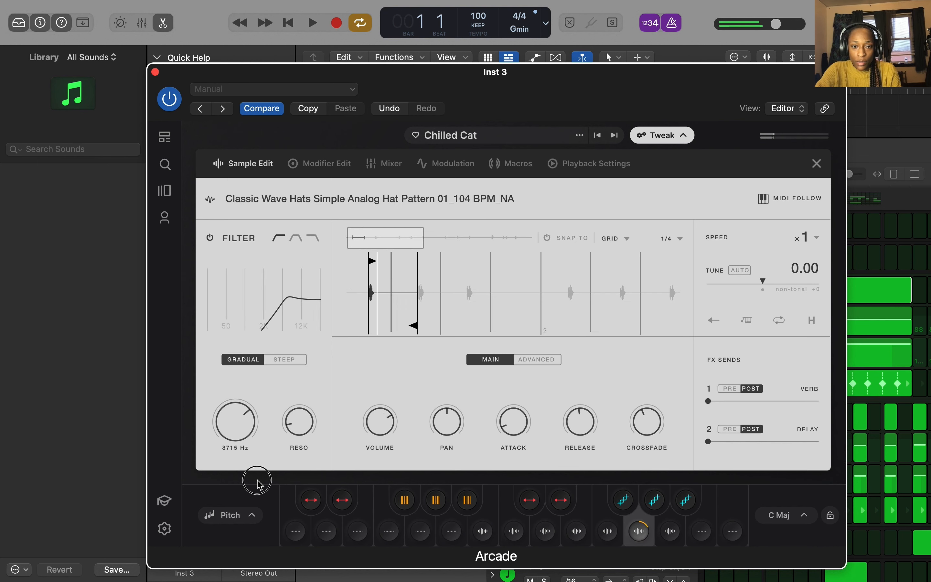
left_click_drag(257, 480, 257, 481)
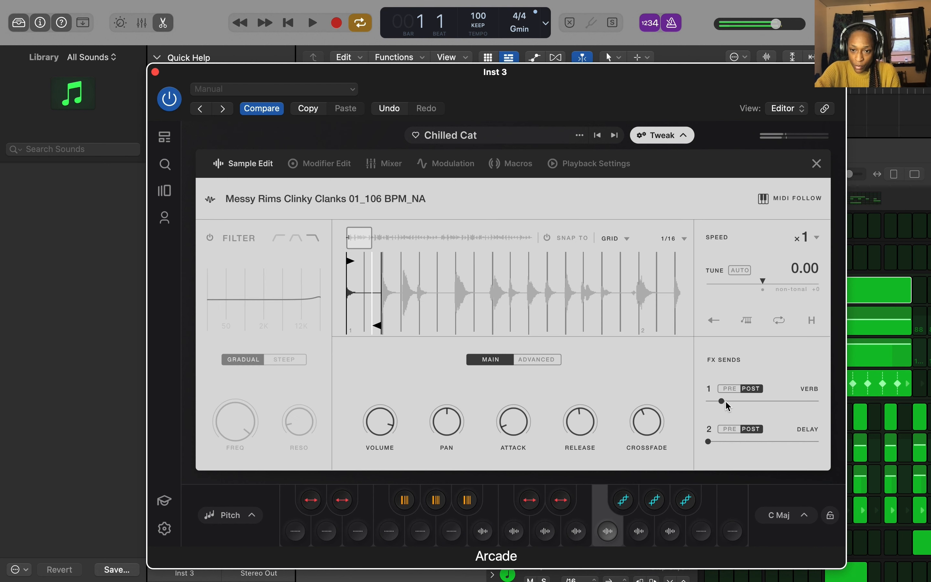
Play the drum pattern briefly to check the adjusted kit sounds, and close the Arcade window.
key("space")
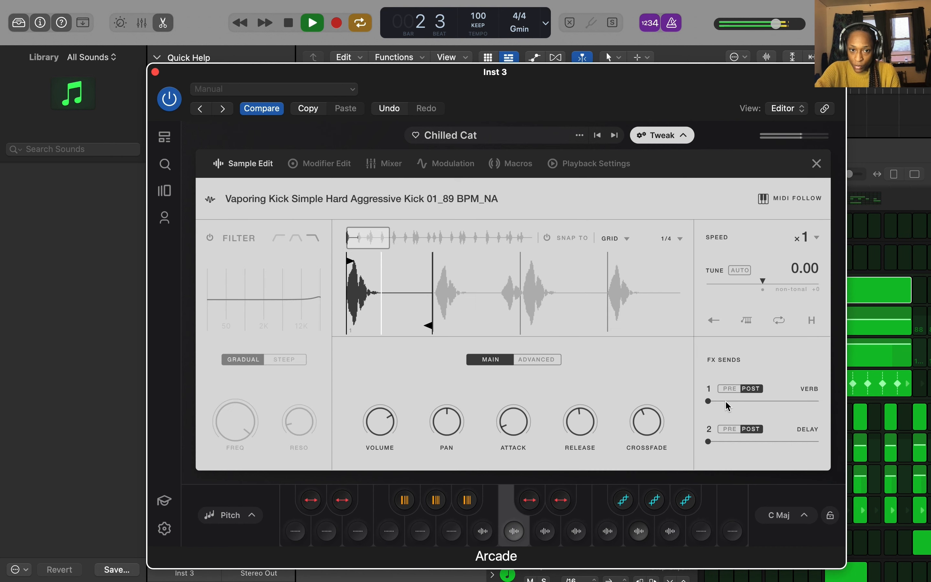
key("space")
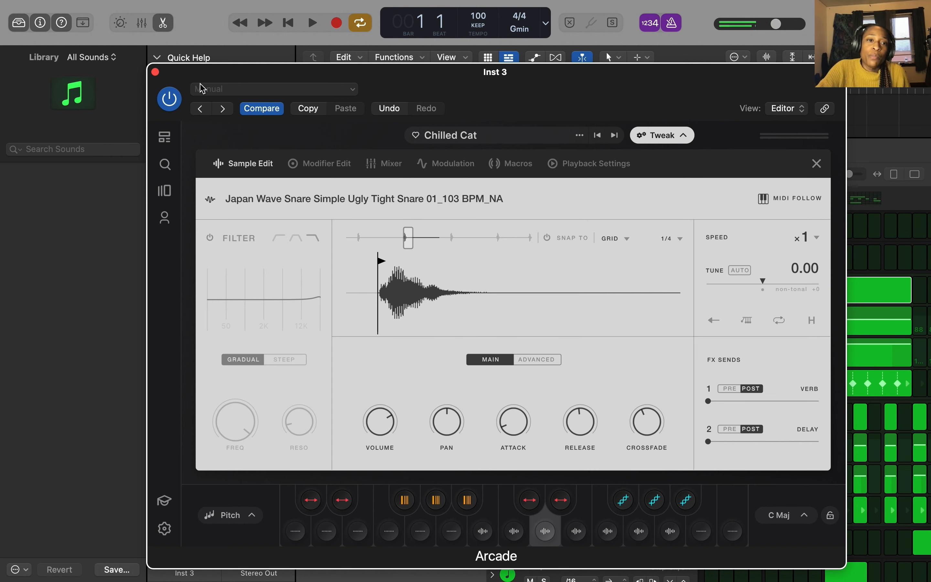
left_click(156, 73)
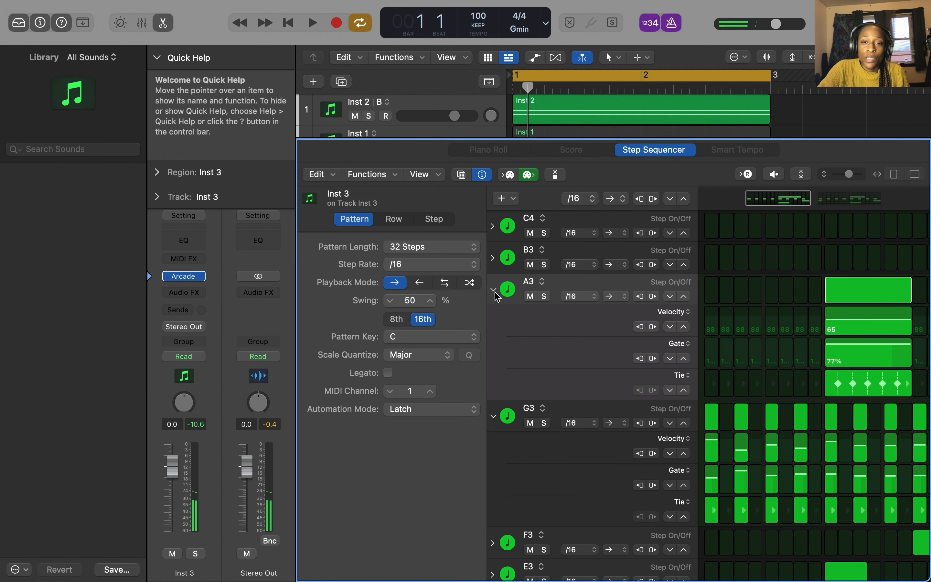
Reopen Arcade from the Inst 3 channel and save the changes to the existing Chilled Cat kit.
left_click(184, 276)
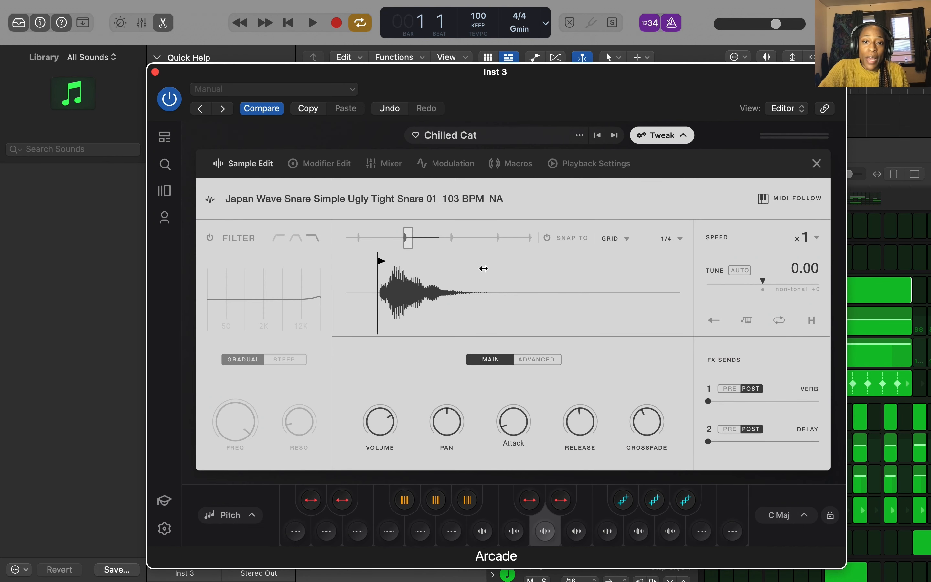
left_click(580, 136)
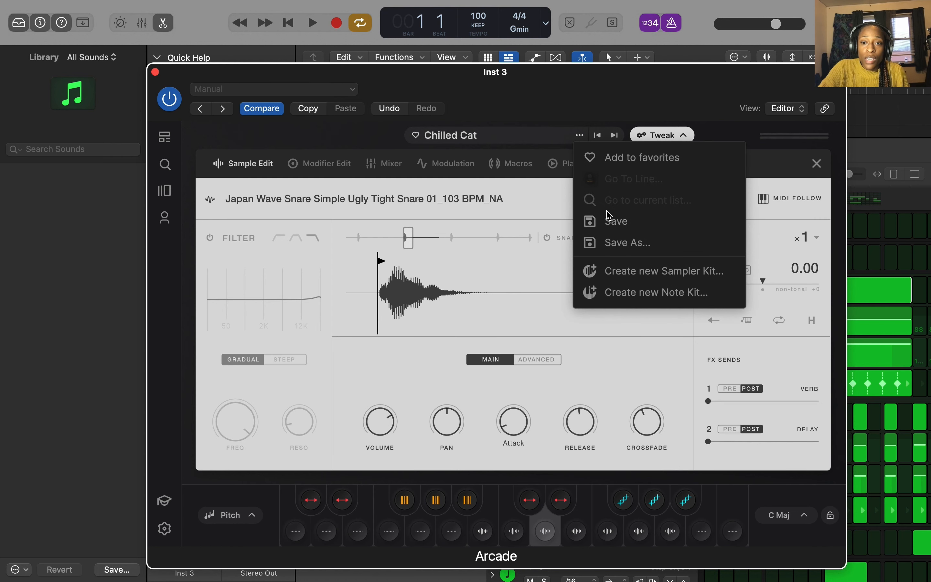
left_click(611, 223)
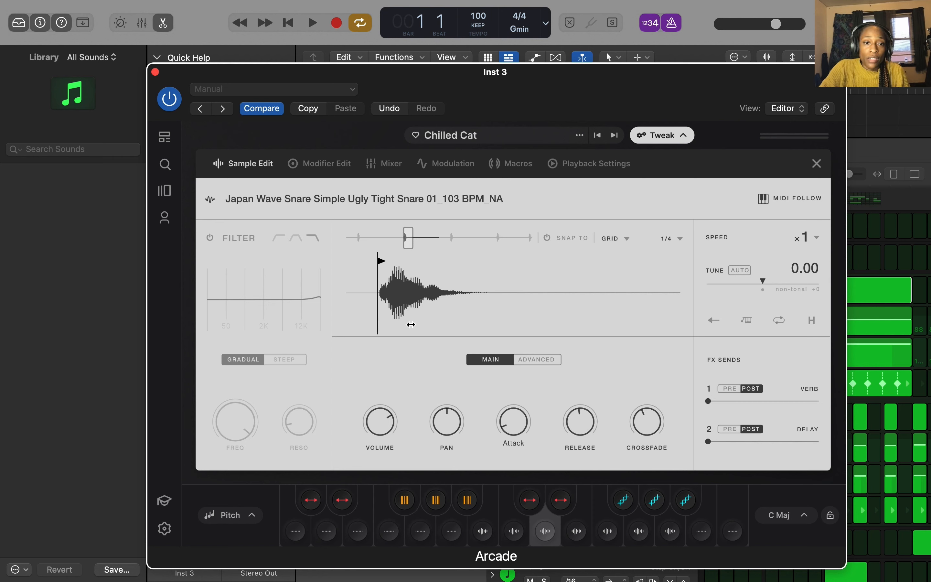
Close the Arcade window and play back the step sequencer pattern with the metronome turned off.
left_click(156, 72)
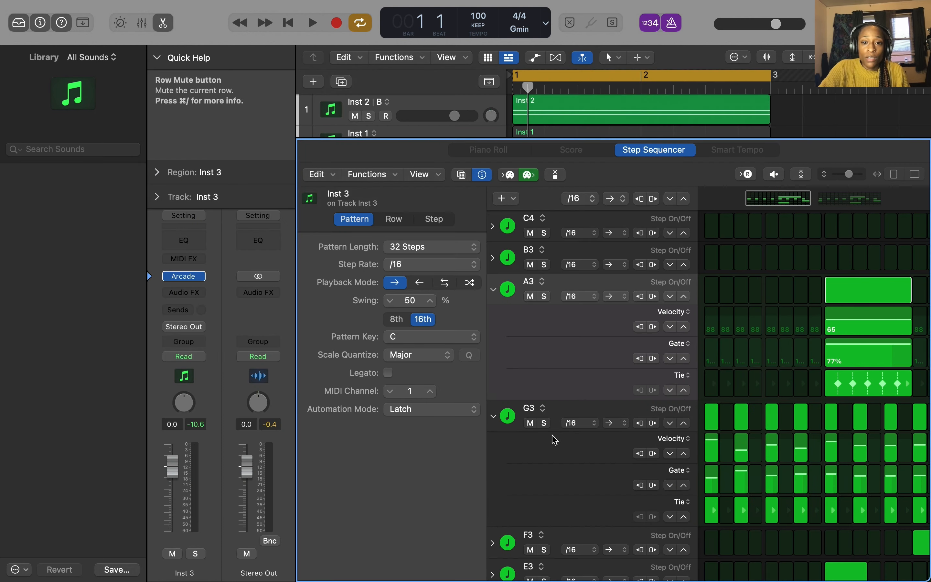
key("space")
left_click(673, 24)
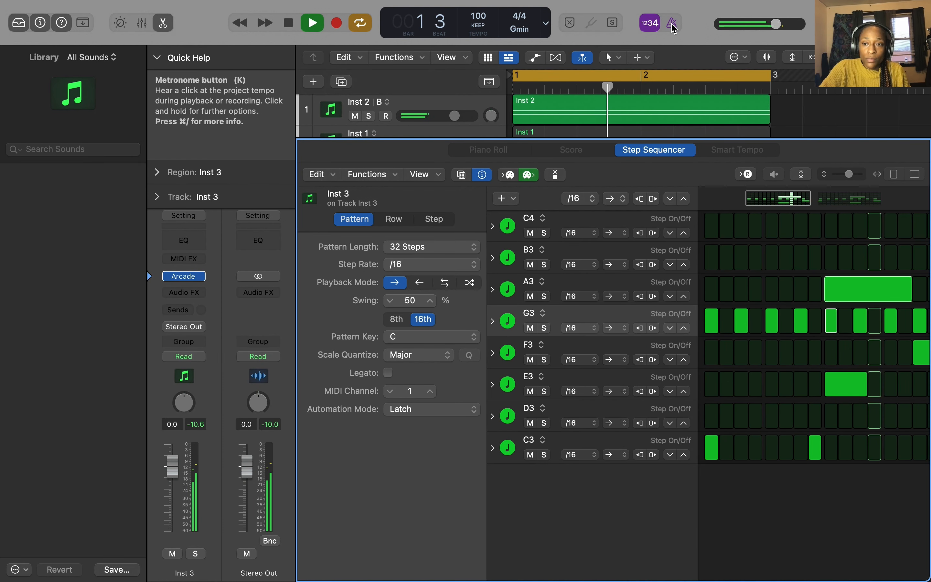